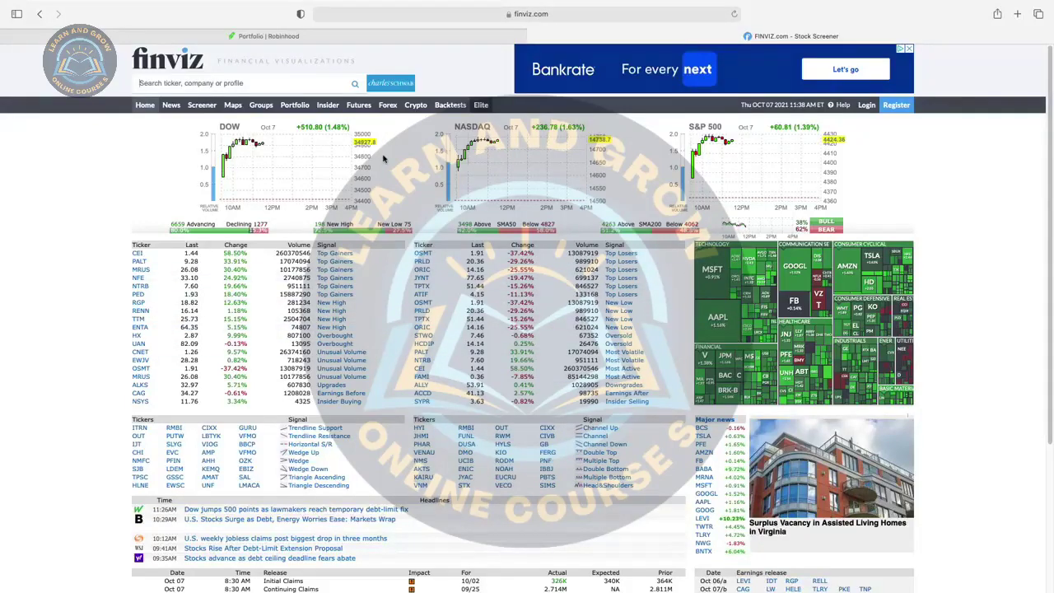
Step: Open the stock screener, close its pop-up ad, and look through the Technical, Fundamental and Descriptive filter groups
click(197, 107)
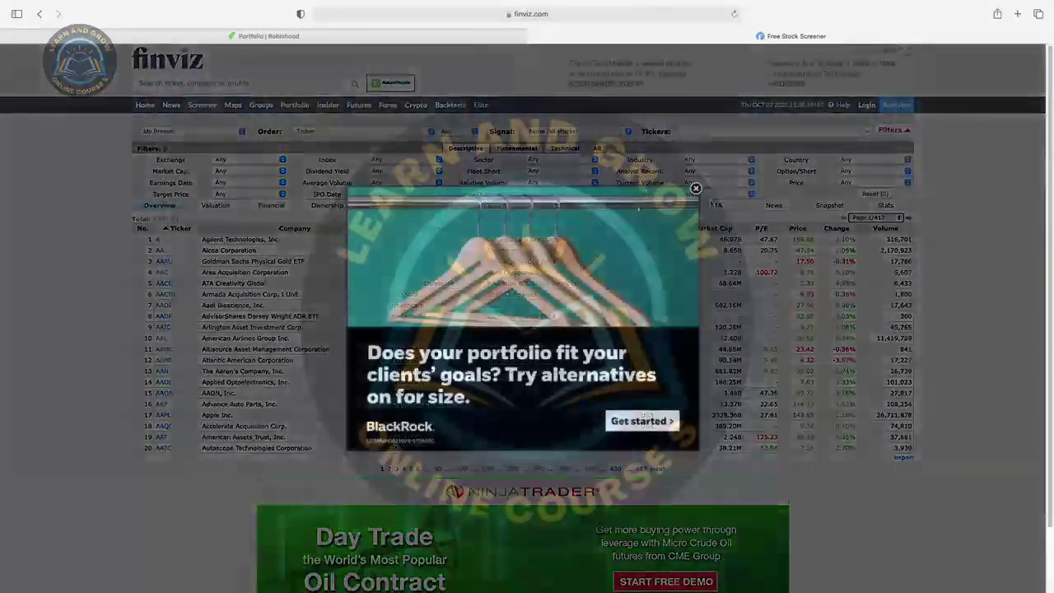
click(696, 188)
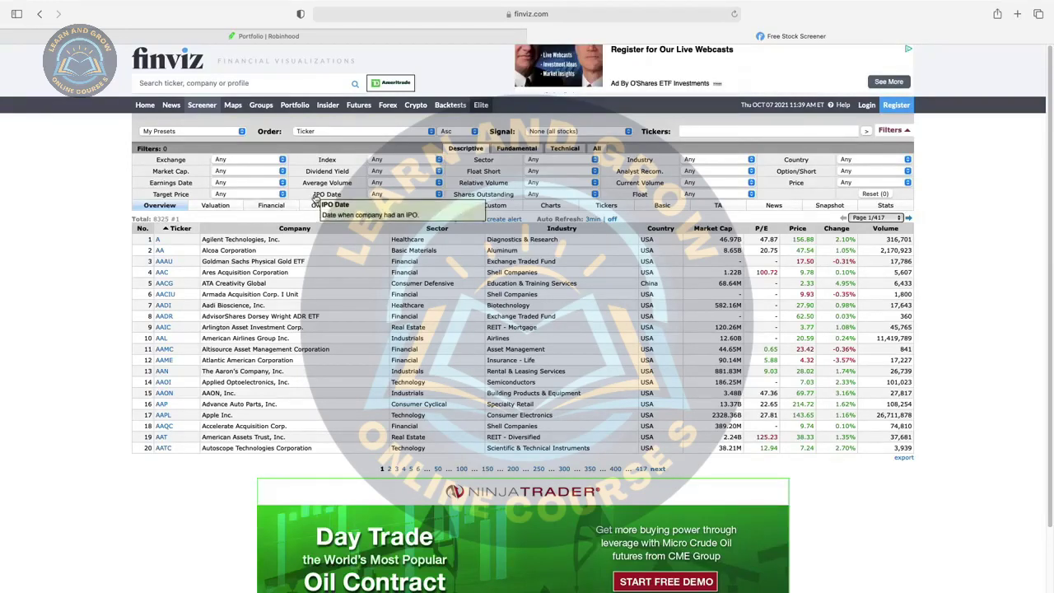
click(568, 148)
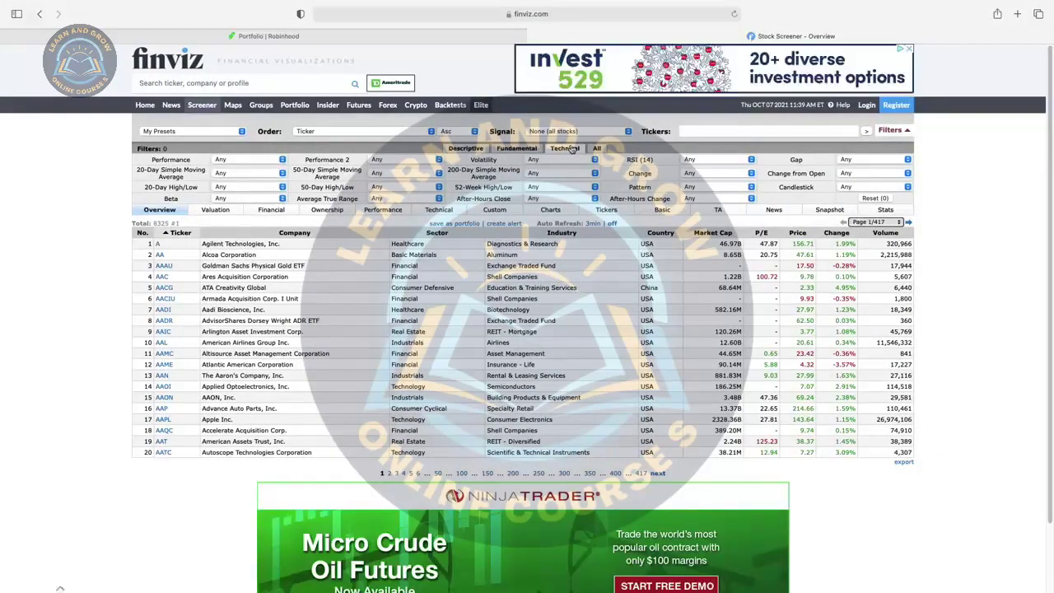
click(519, 150)
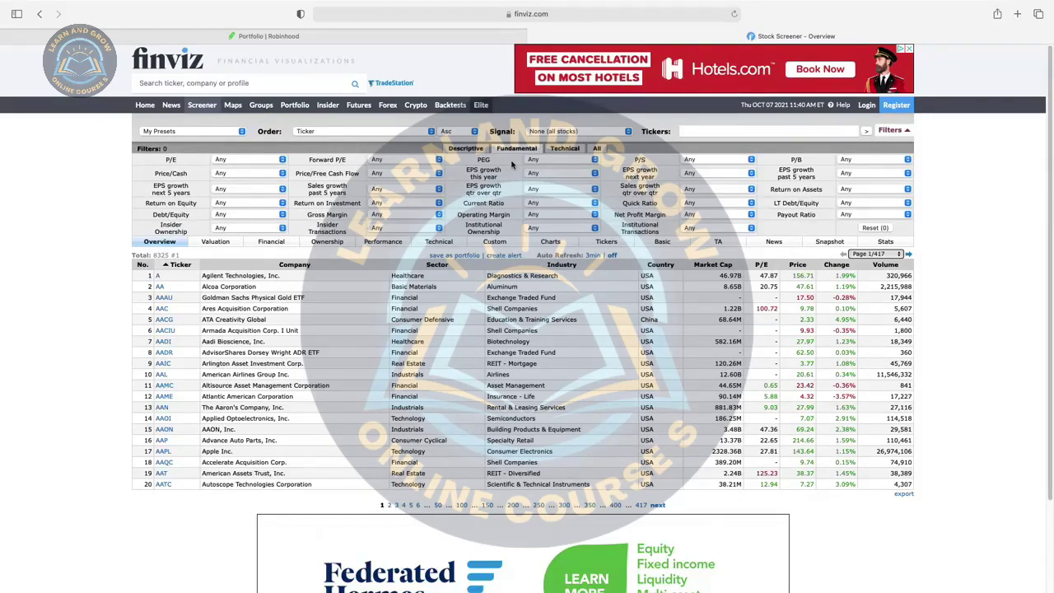
click(466, 148)
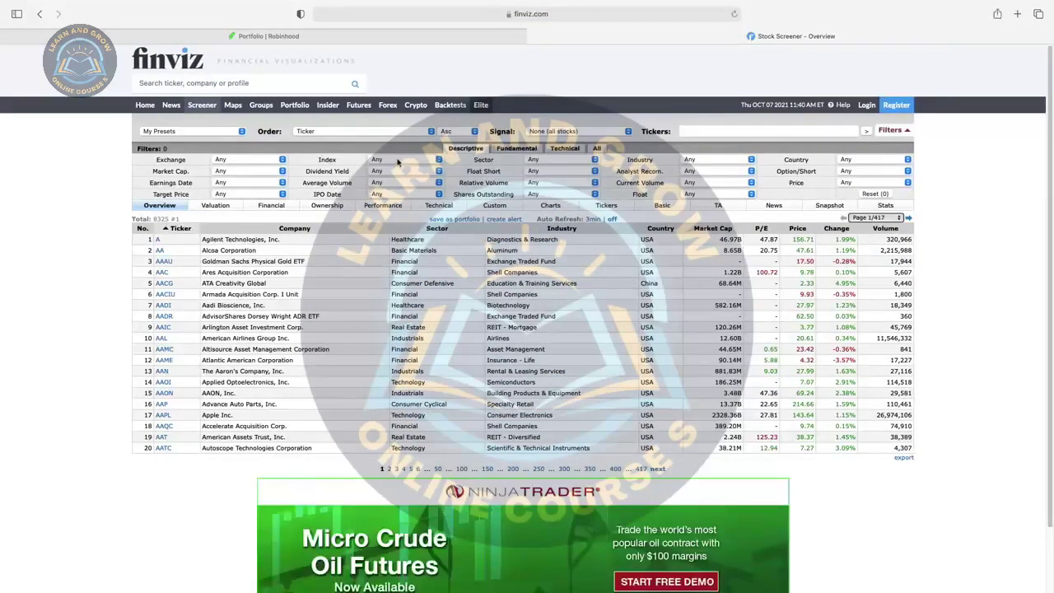
Step: Filter the stocks to Small ($300mln to $2bln) market cap and a price Under $5
click(265, 160)
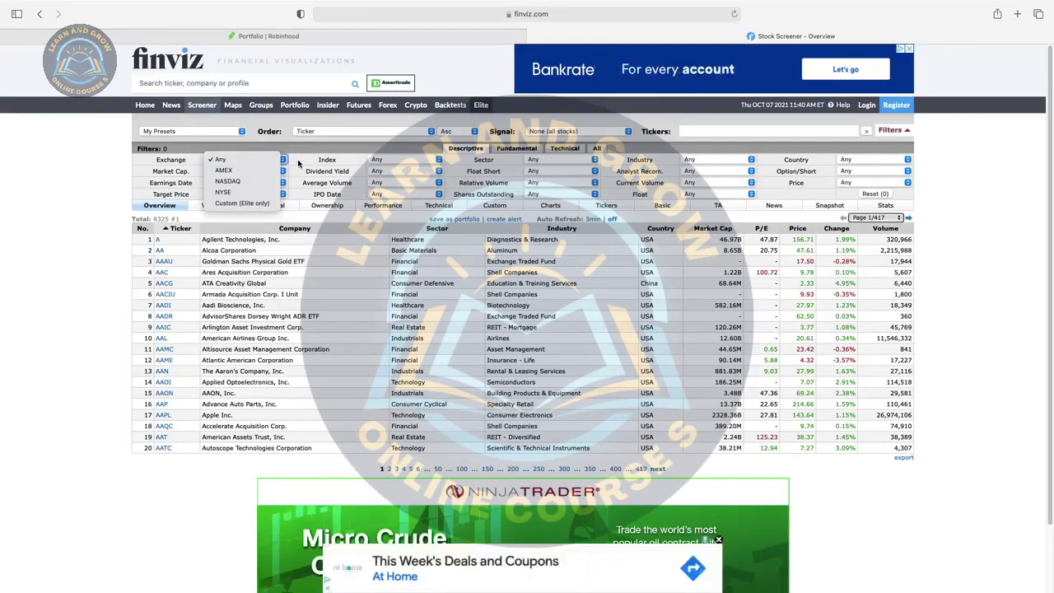
click(299, 162)
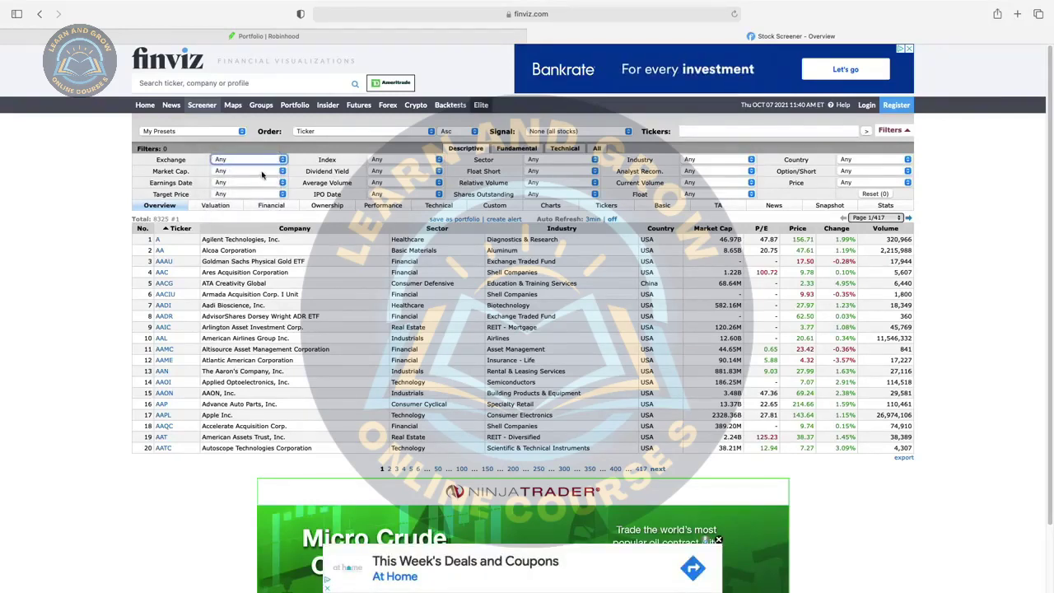
click(260, 171)
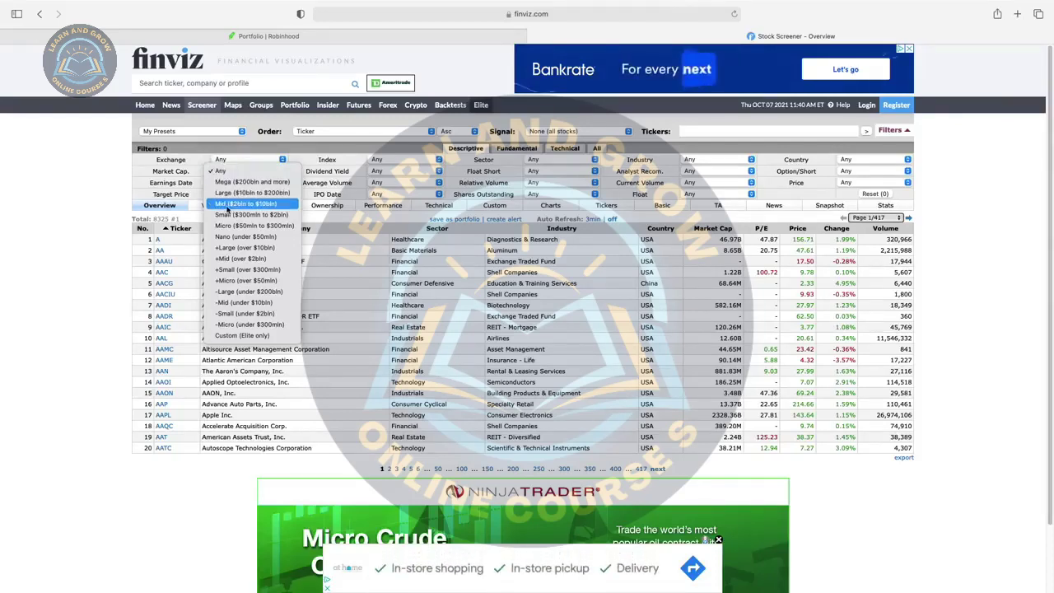
click(261, 216)
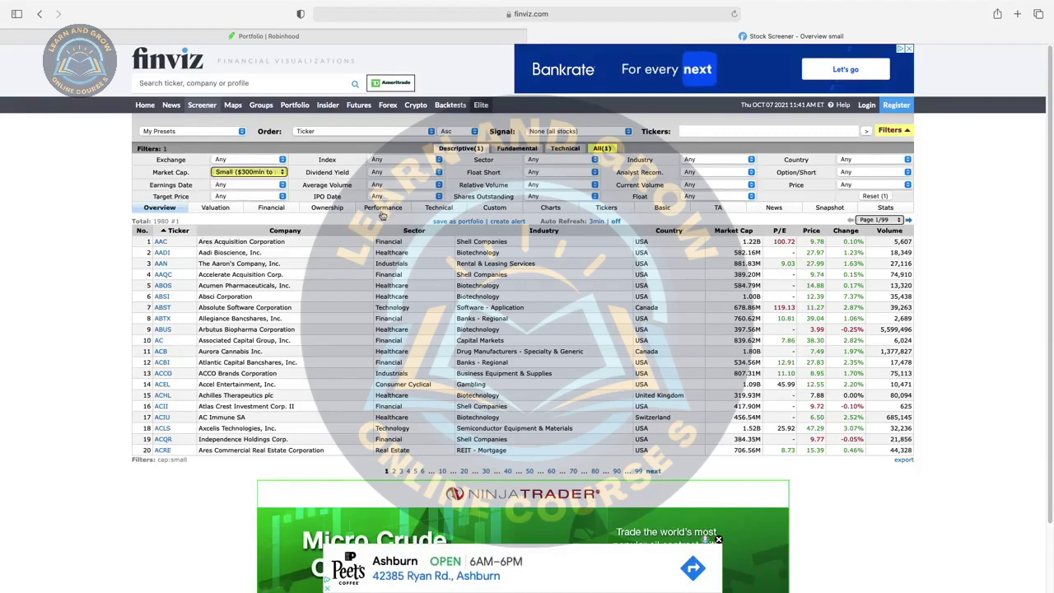
click(855, 186)
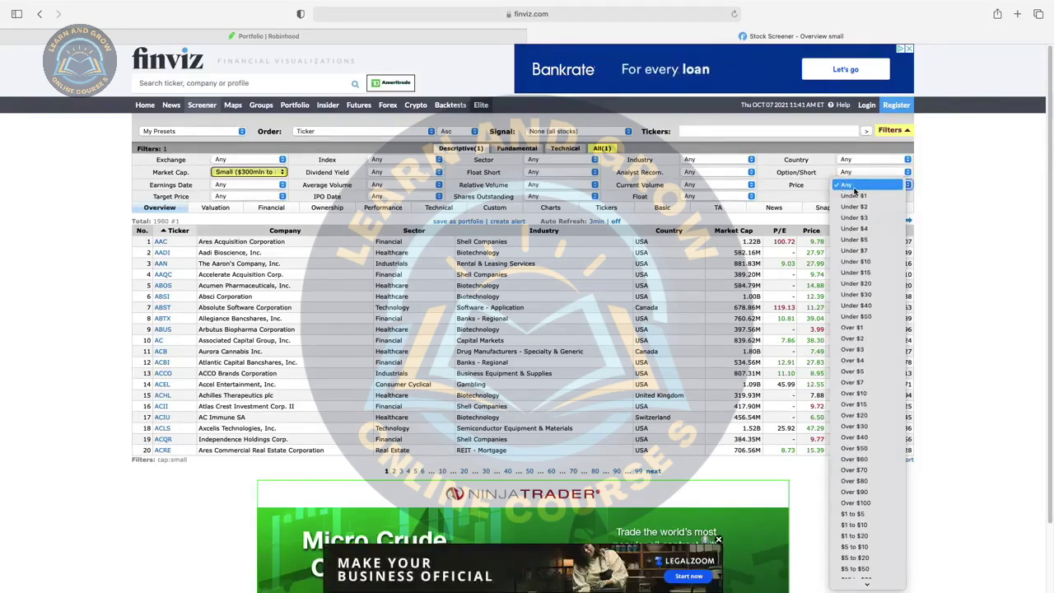
click(855, 240)
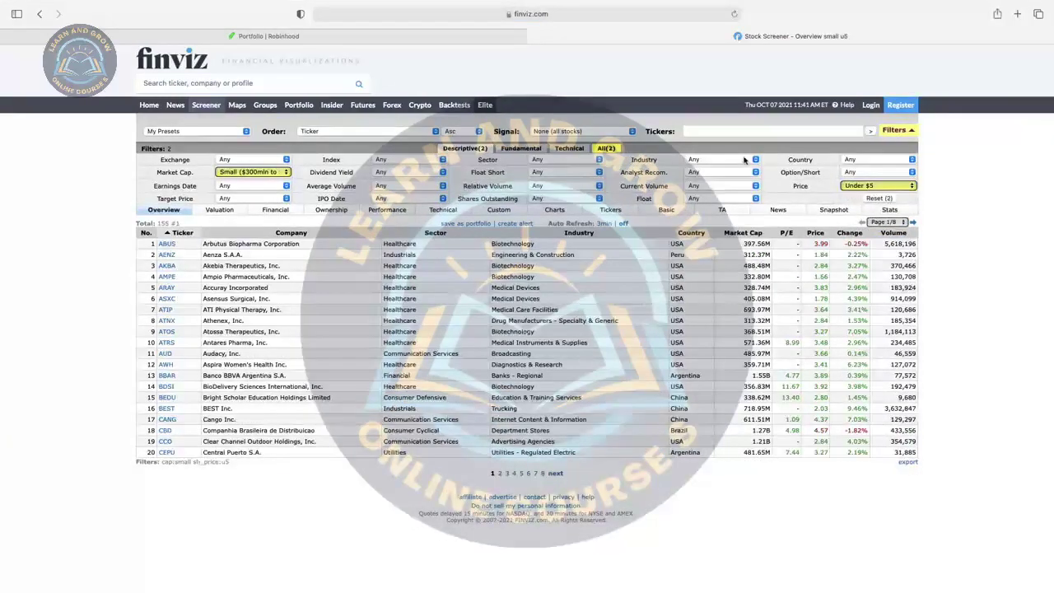
click(743, 160)
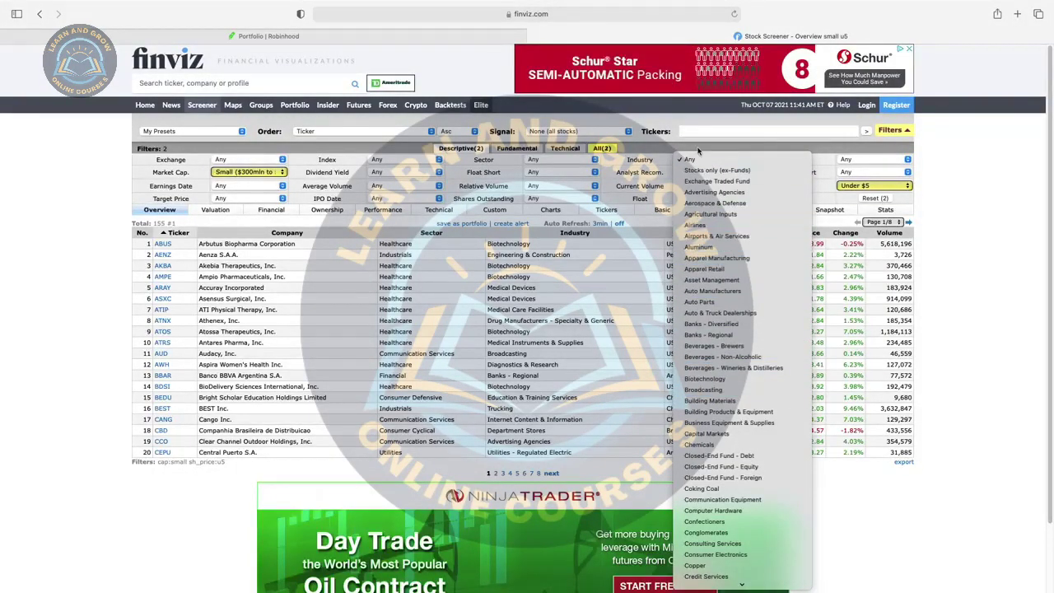
click(702, 160)
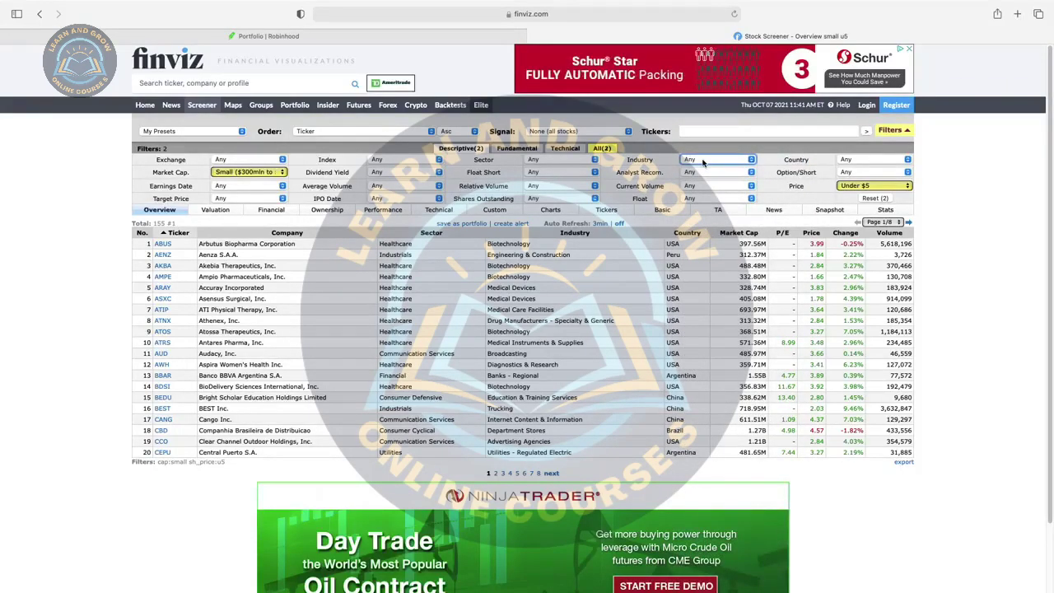
click(595, 189)
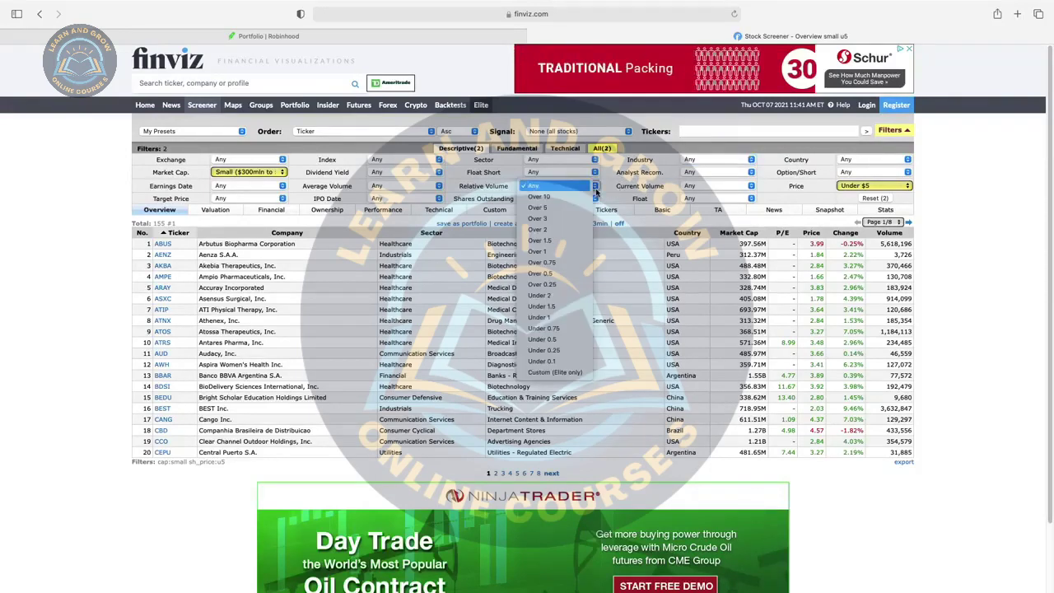
click(596, 192)
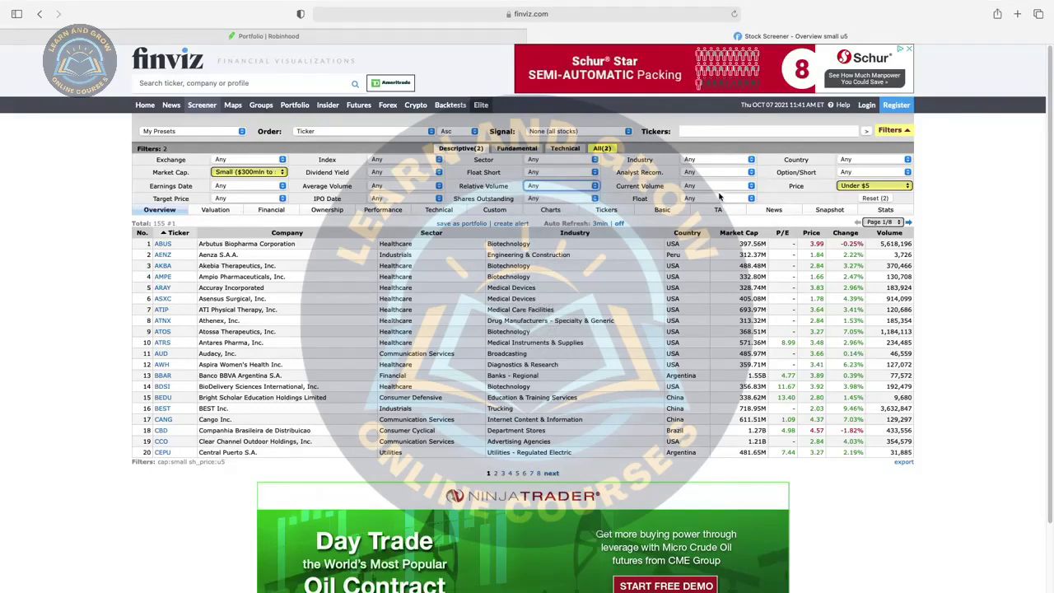
click(718, 192)
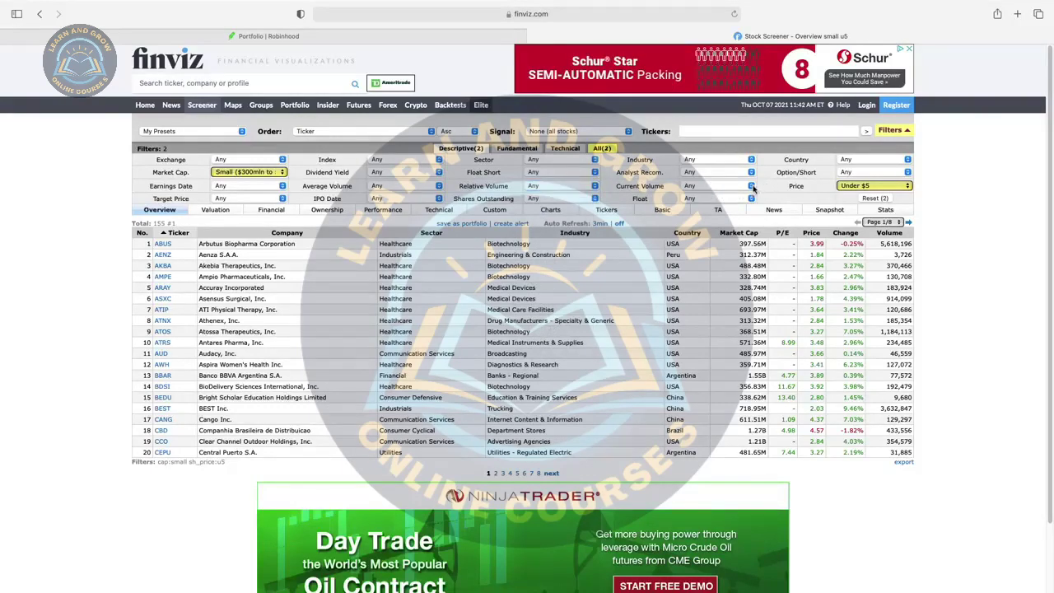
Step: Set the Current Volume filter to Over 200K and close the video ad covering the results
click(751, 186)
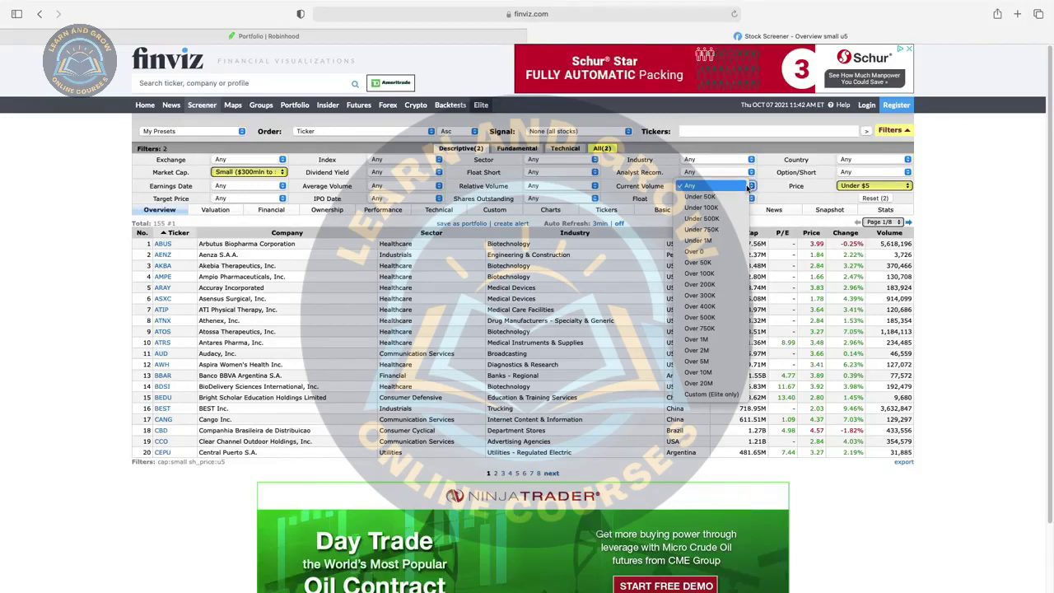
click(713, 285)
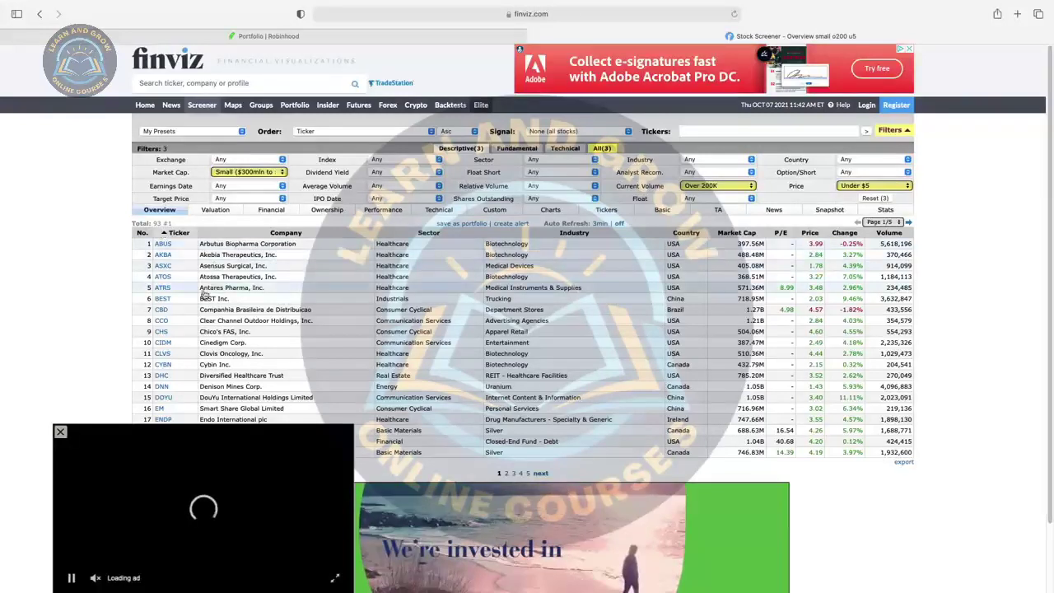
click(60, 432)
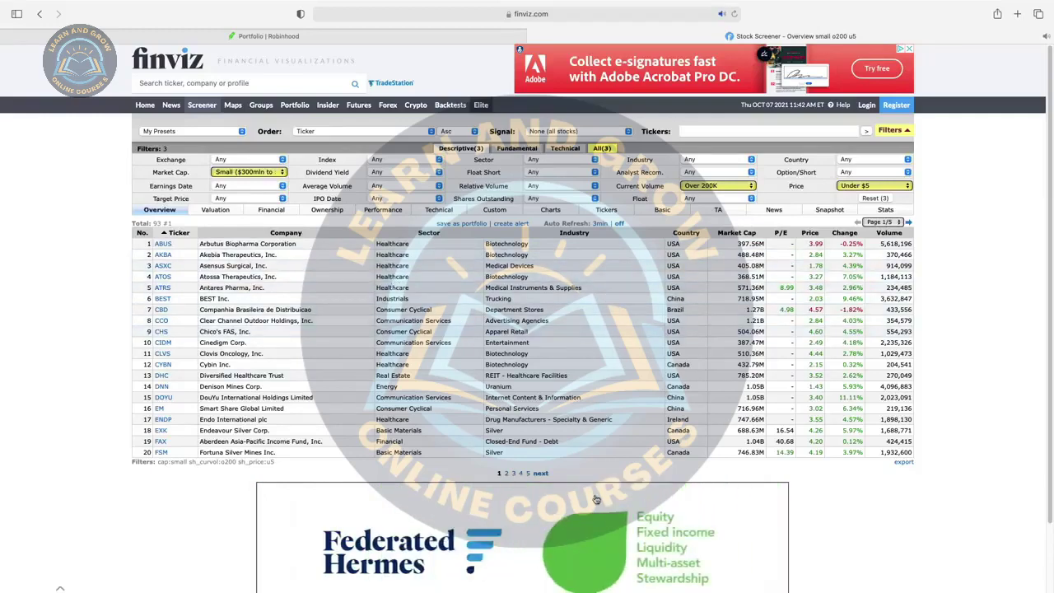
scroll(577, 370, down, 2)
click(548, 455)
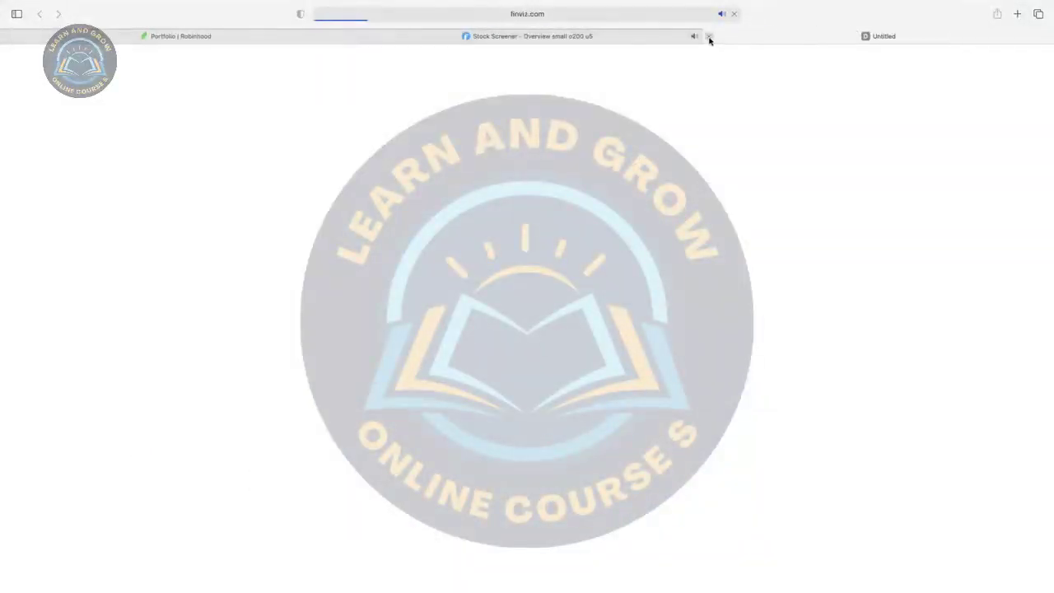
click(709, 37)
scroll(621, 295, up, 2)
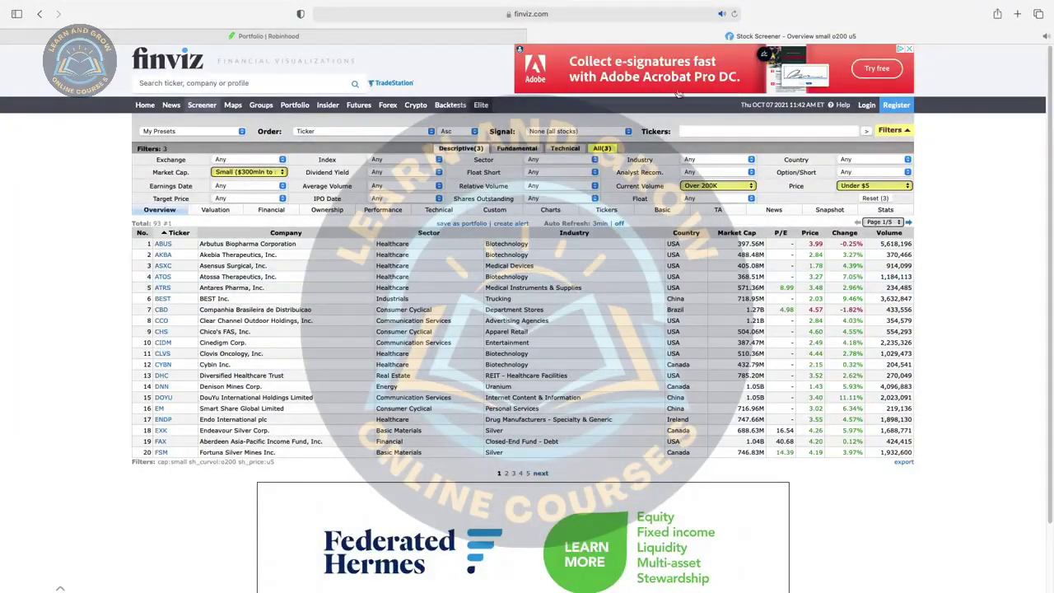
Step: Close the banner ad above the screener and look over the filtered stock list
click(910, 49)
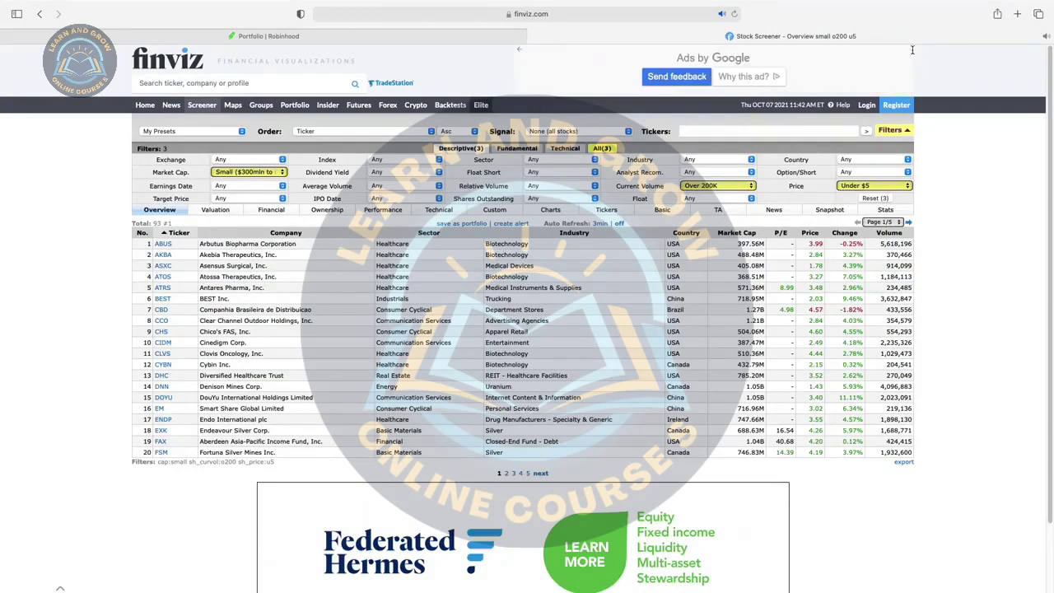
scroll(483, 337, down, 2)
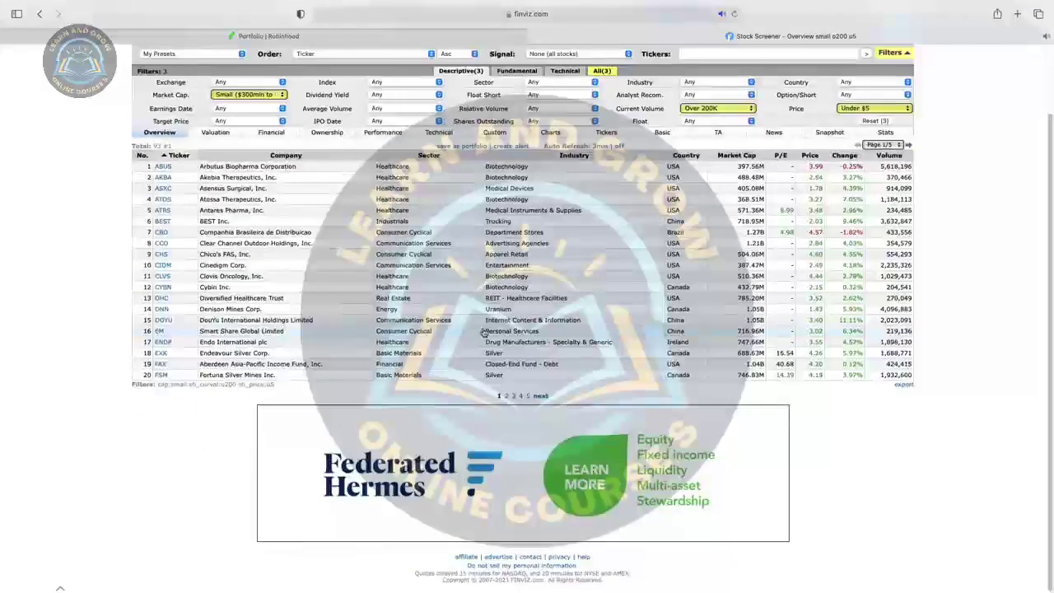
scroll(484, 332, up, 2)
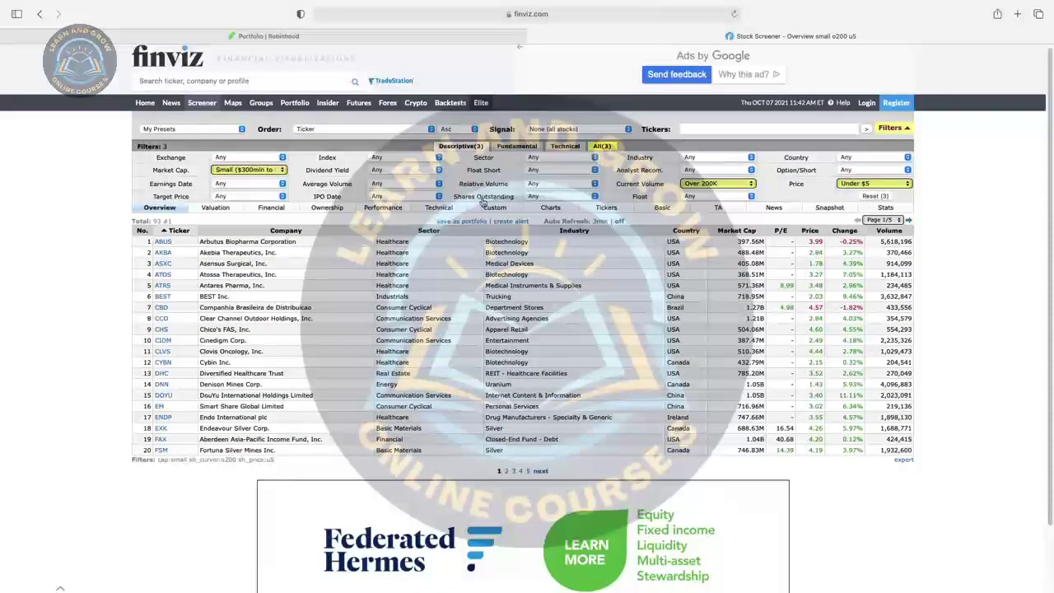
Step: Show the Technical filter group and close the pop-up ad
mouse_move(480, 200)
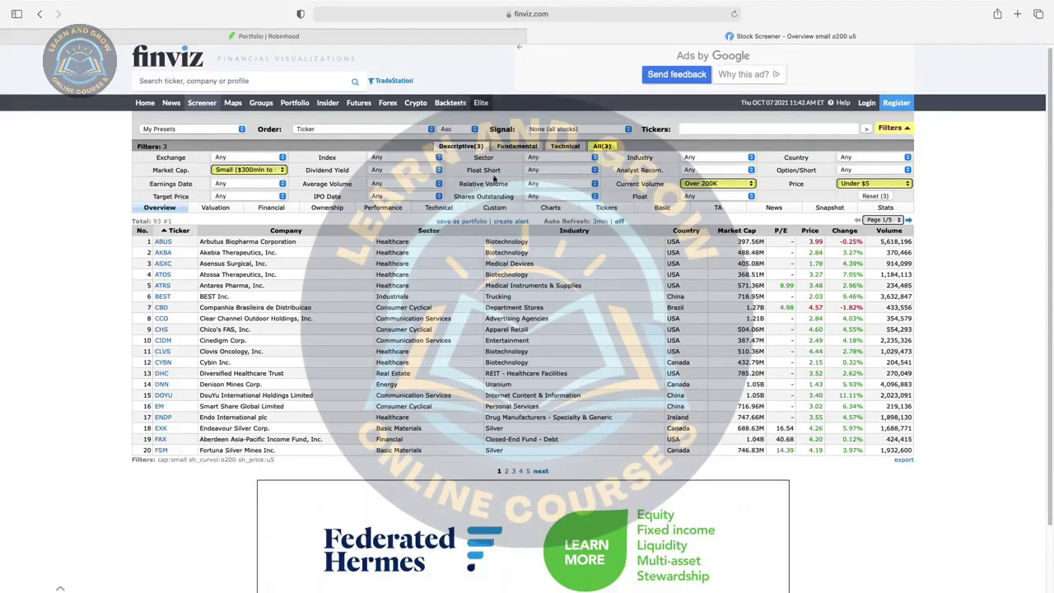
click(565, 146)
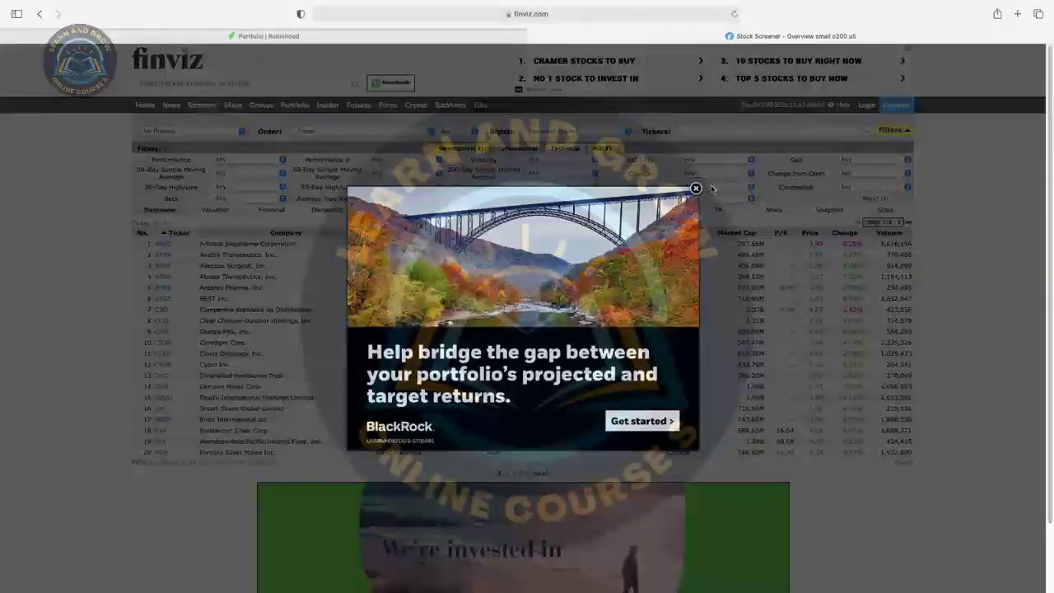
click(695, 189)
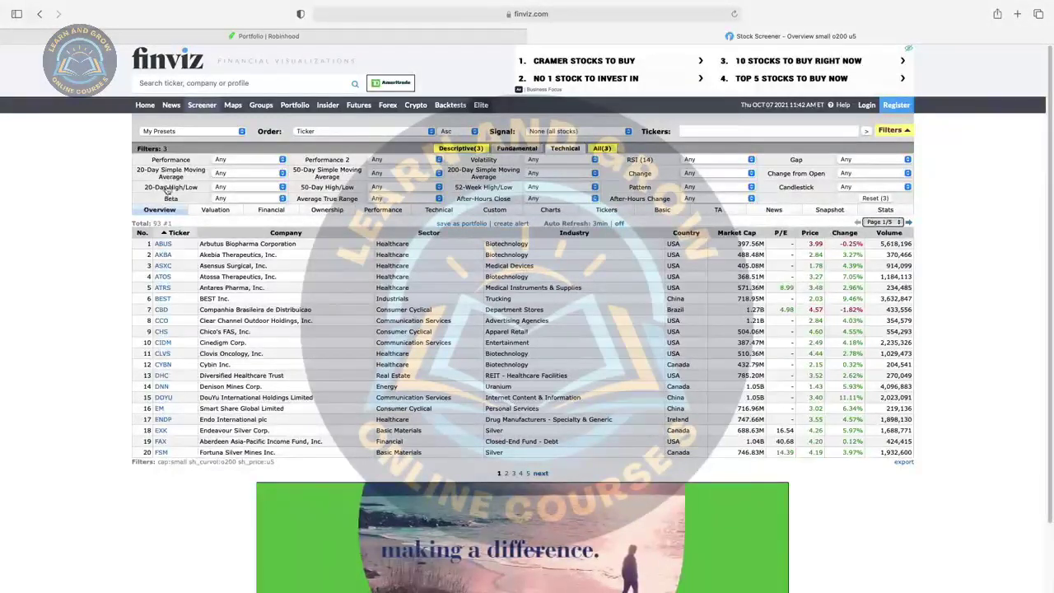
Step: Set the 200-Day Simple Moving Average filter to Price 50% above SMA200
mouse_move(167, 181)
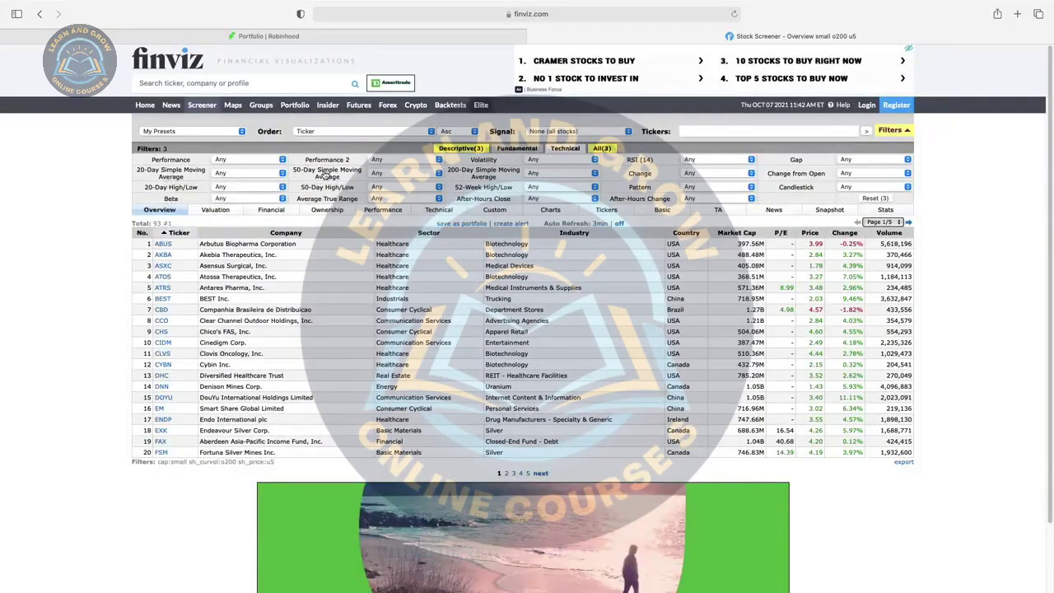
click(595, 175)
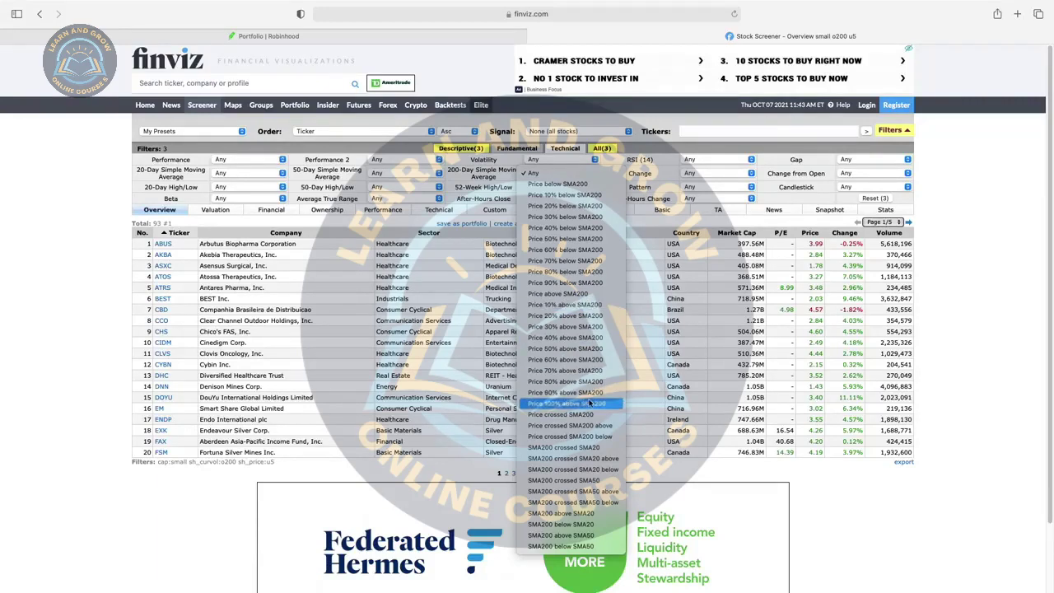
click(565, 349)
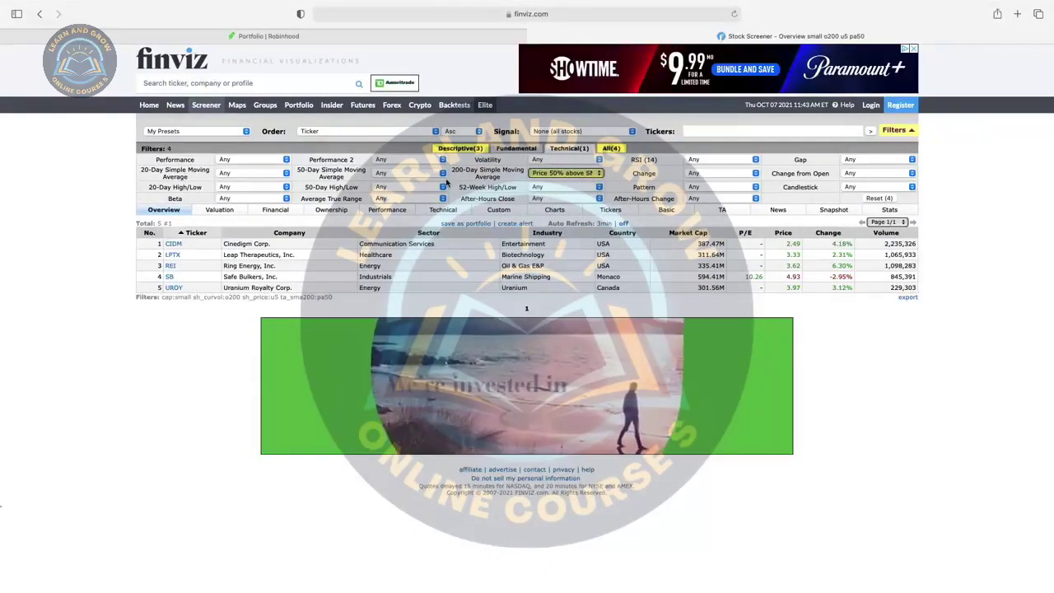
Step: Set the 200-Day Simple Moving Average filter to Price 10% above SMA200 and the 50-Day filter to Price above SMA50
click(599, 174)
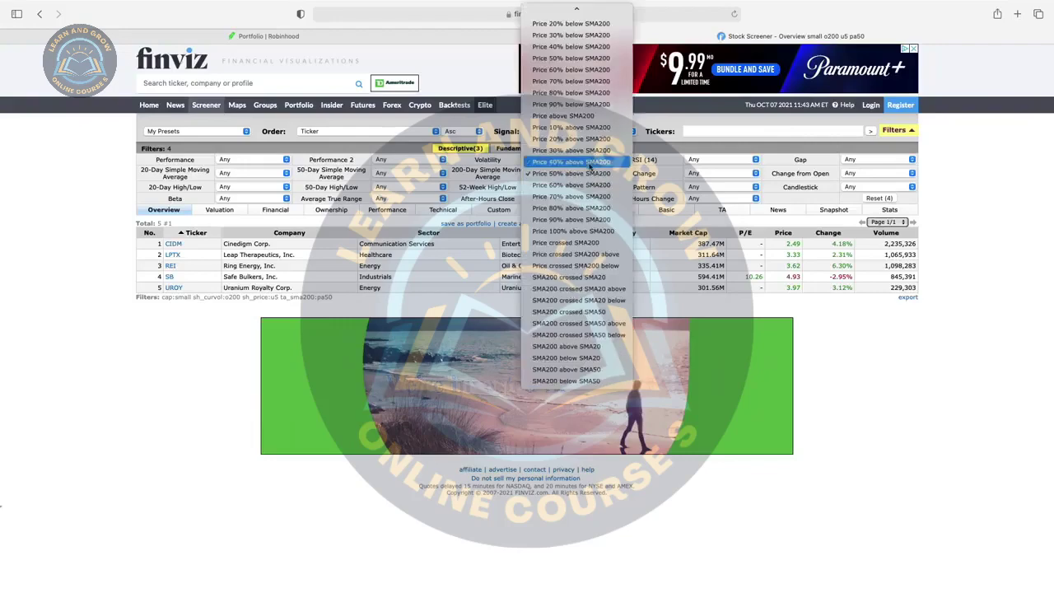
click(582, 134)
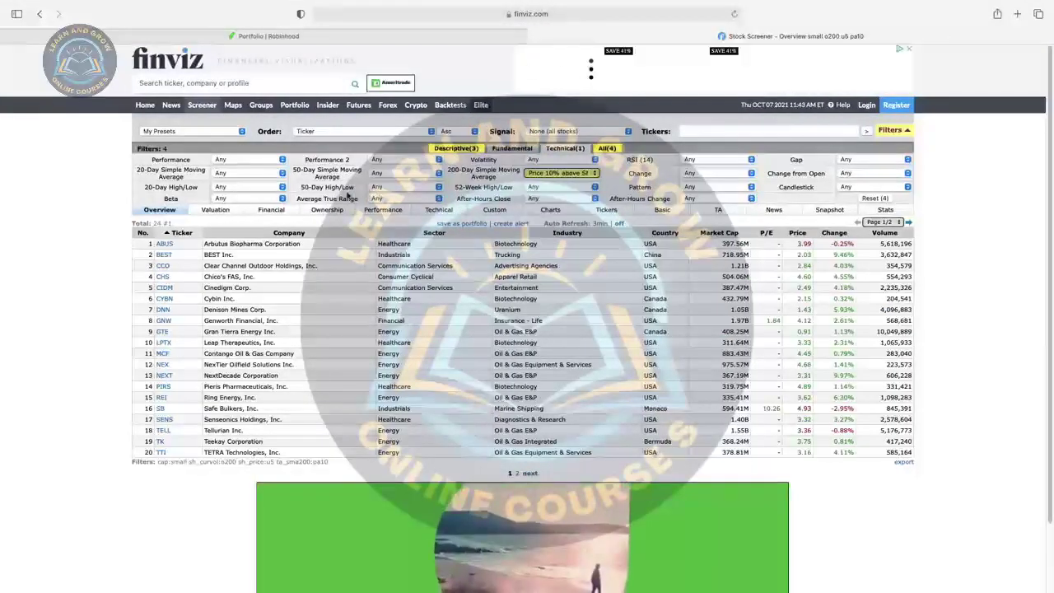
click(443, 173)
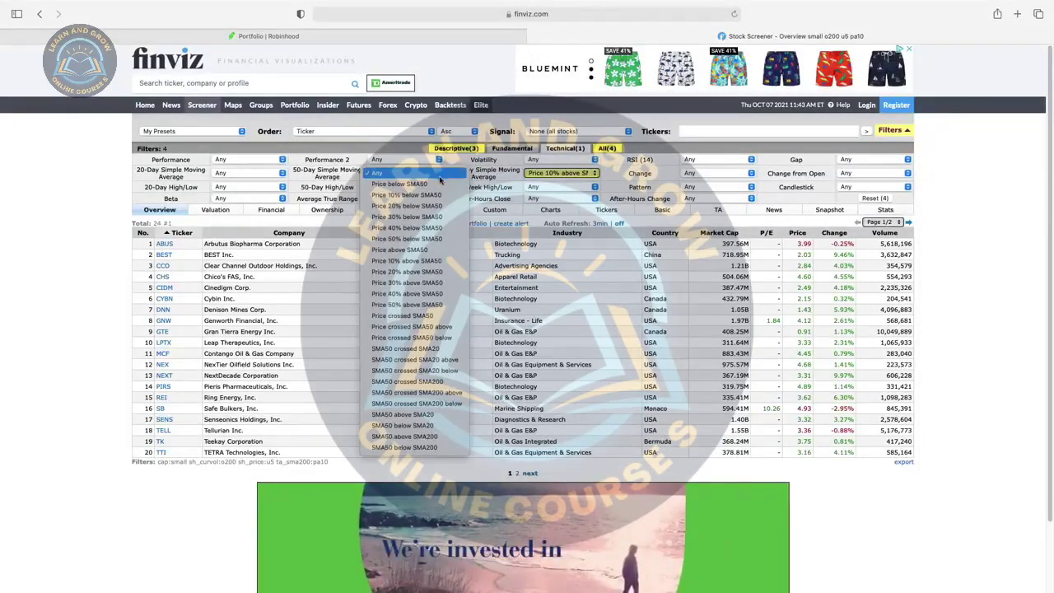
click(441, 257)
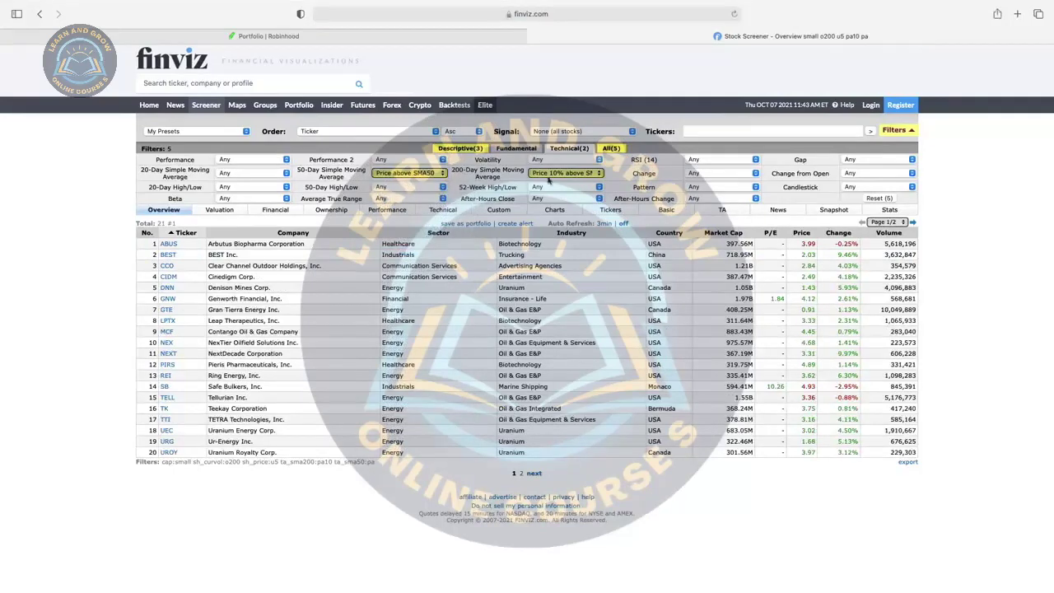
Step: Set the 200-Day Simple Moving Average filter to Price above SMA200
click(552, 176)
click(554, 162)
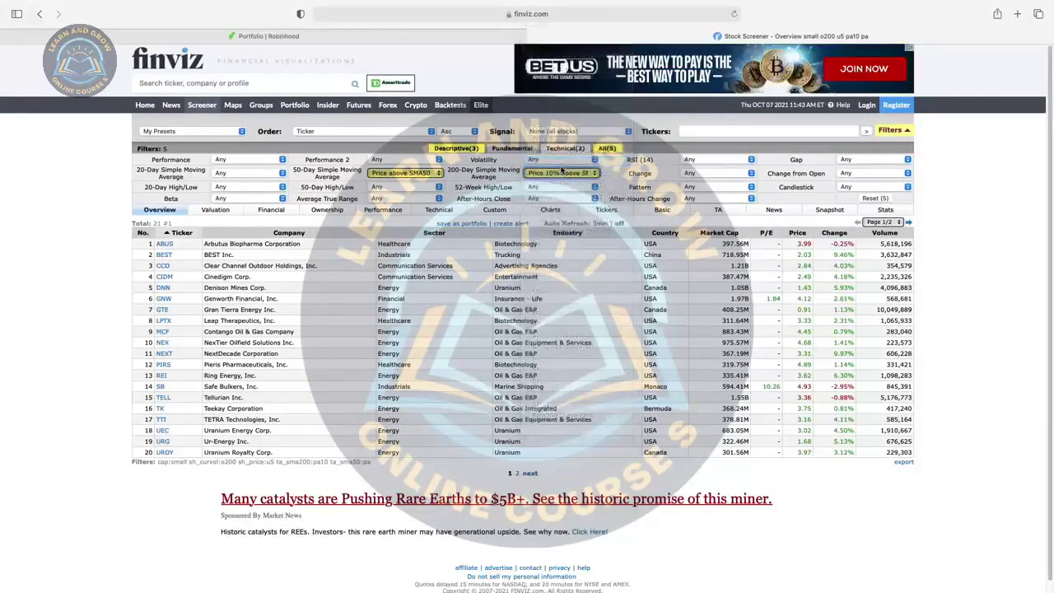
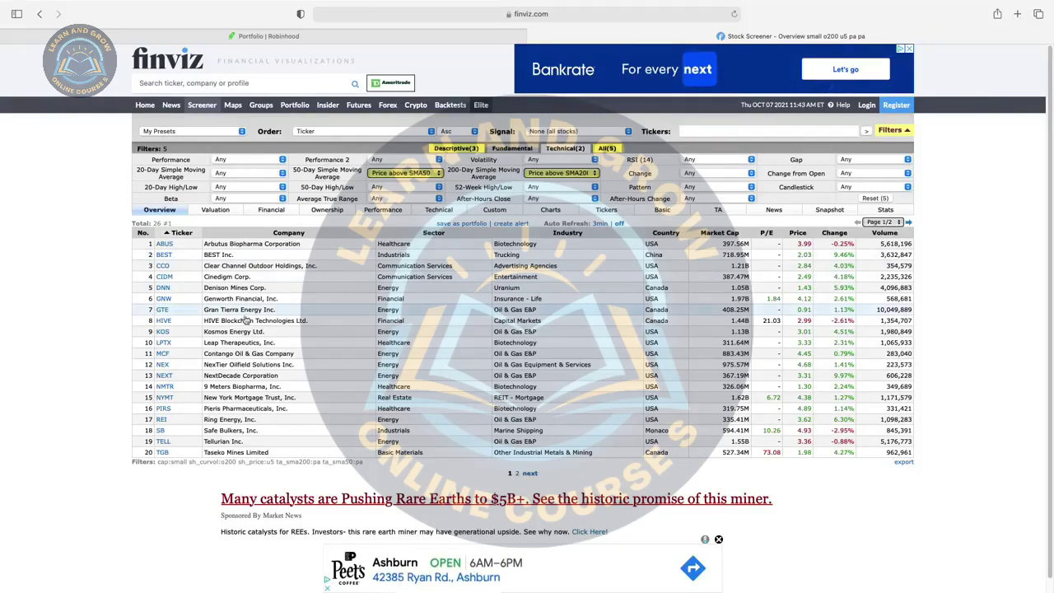
Step: Display the screener results in the Charts view and look through the stock charts on the first page
mouse_move(163, 442)
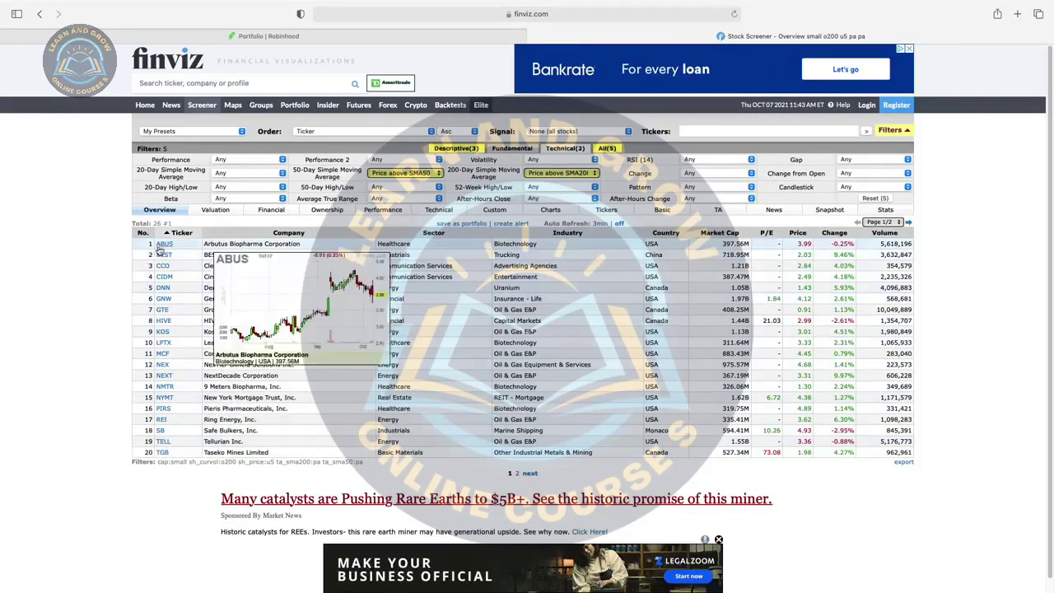
click(551, 210)
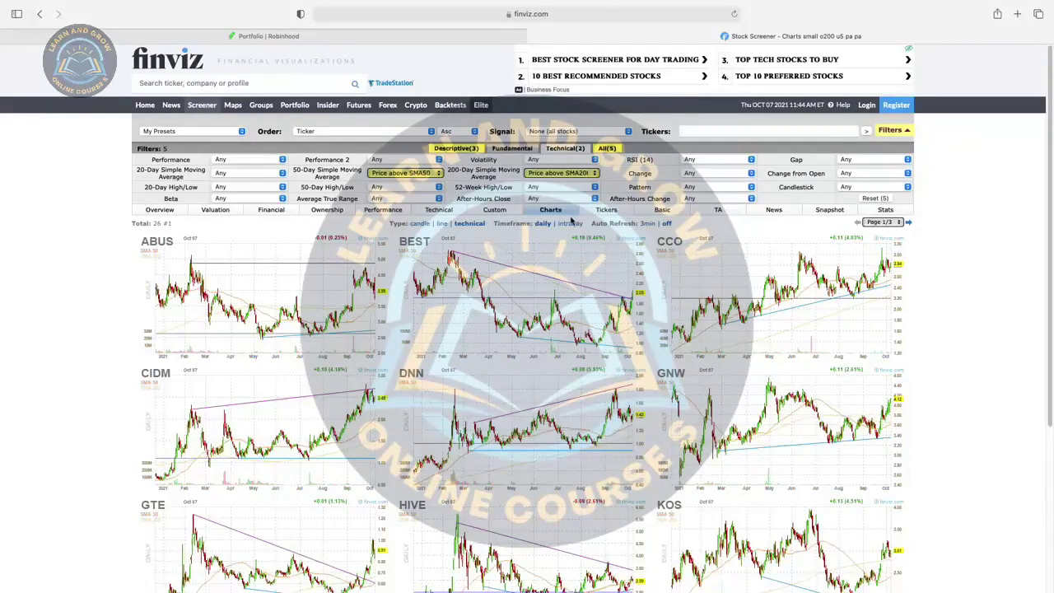
scroll(572, 225, down, 3)
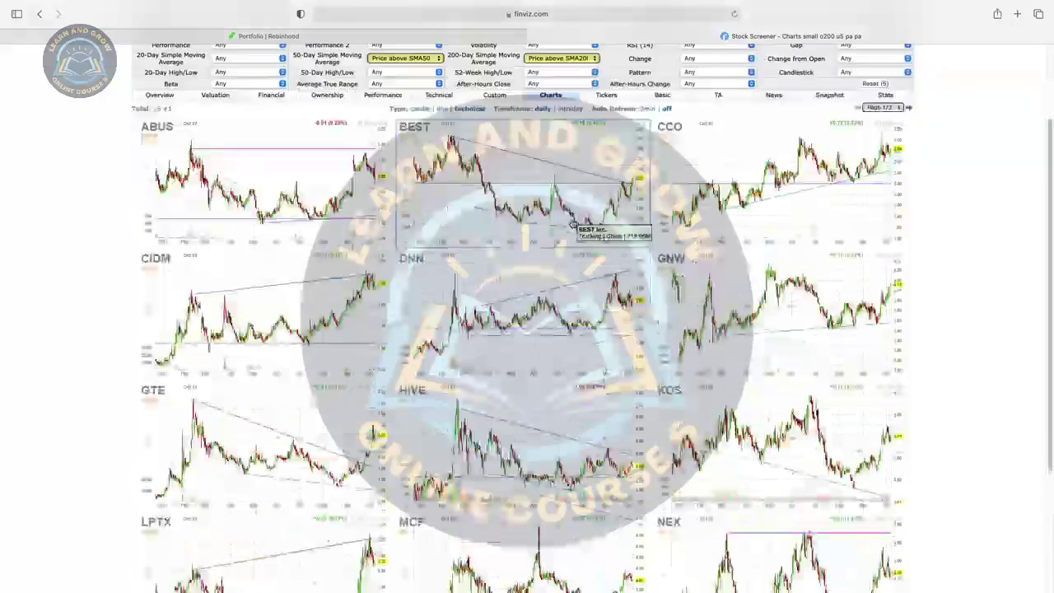
scroll(572, 225, down, 5)
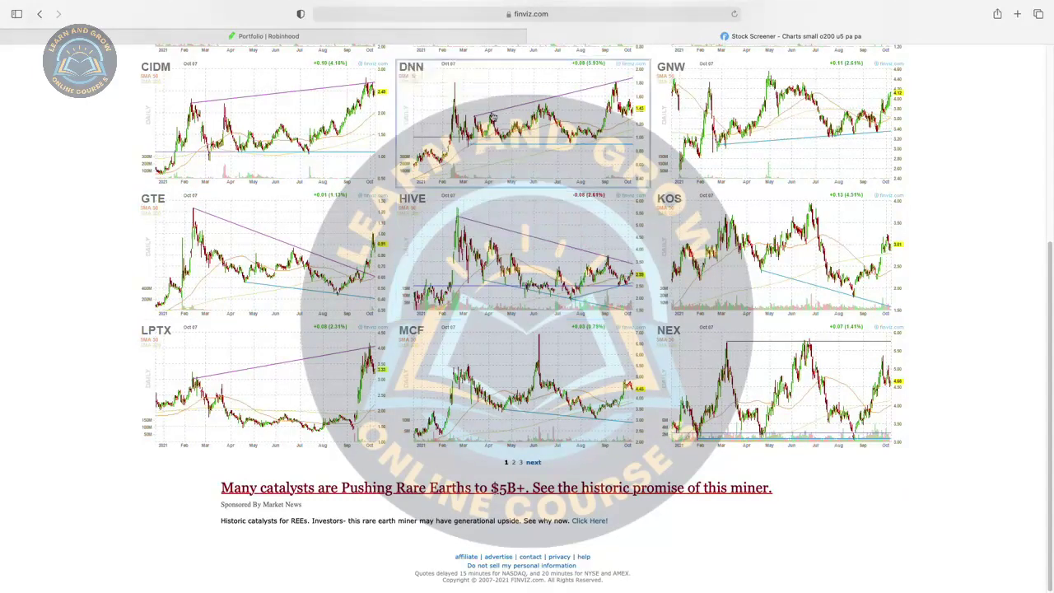
Step: Switch to Robinhood and look over the portfolio's holdings and the swing, crypto, dividend, day trade and long-term watchlists
click(459, 36)
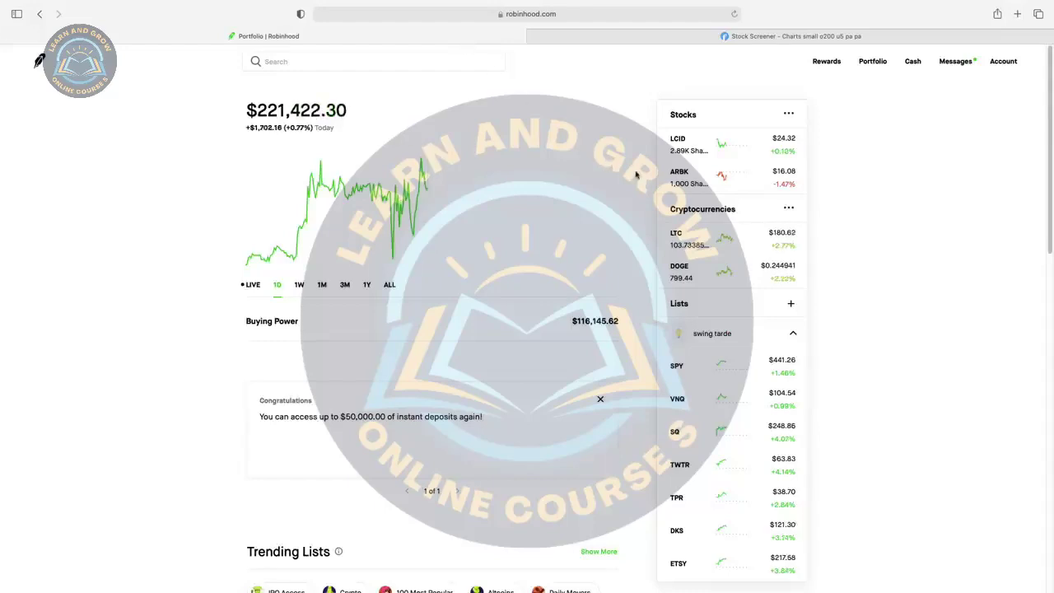
scroll(710, 277, down, 10)
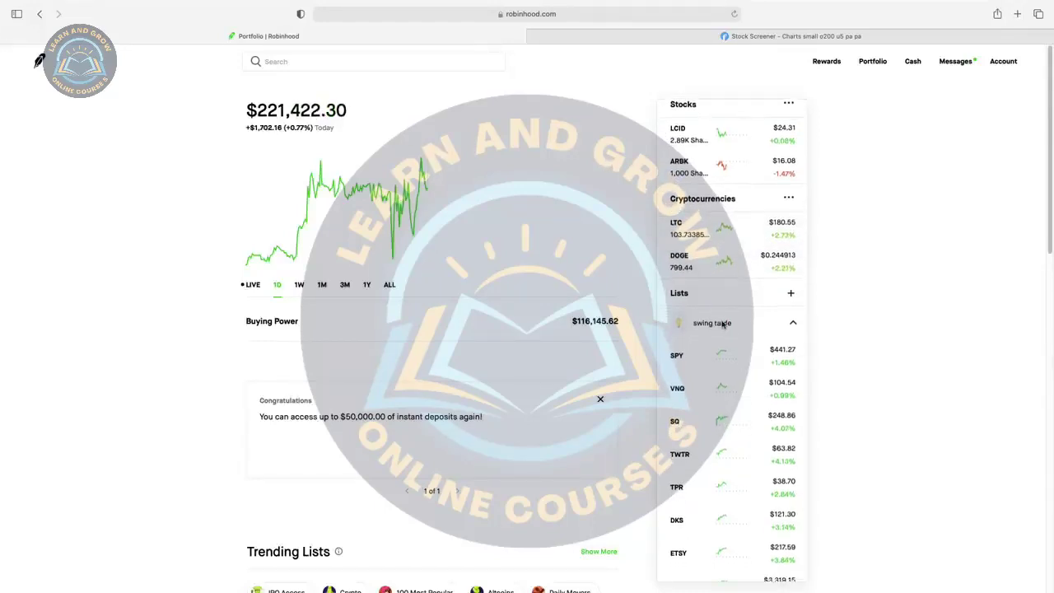
scroll(720, 308, down, 5)
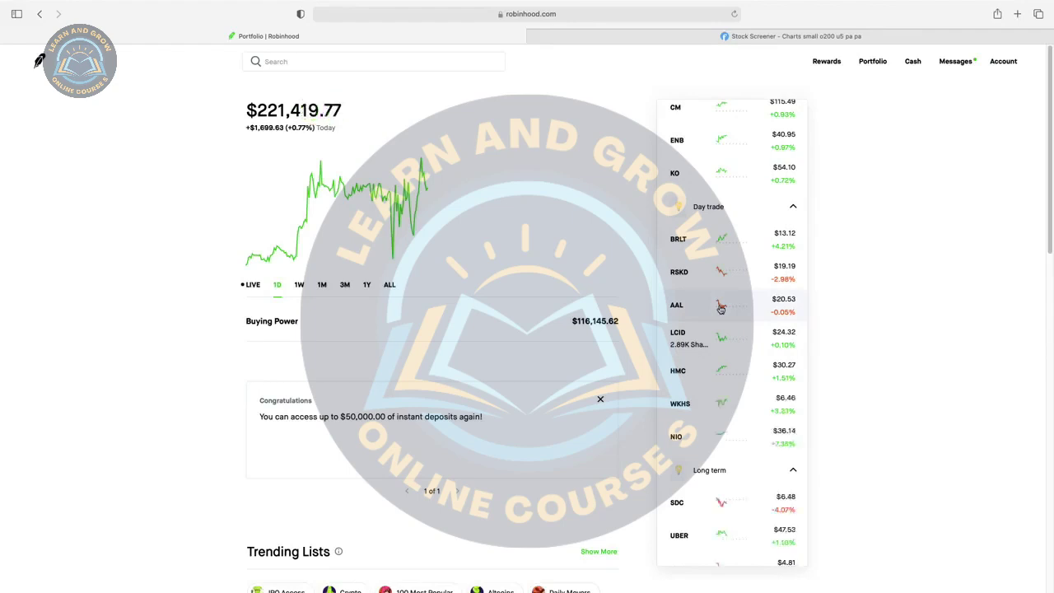
scroll(737, 349, down, 3)
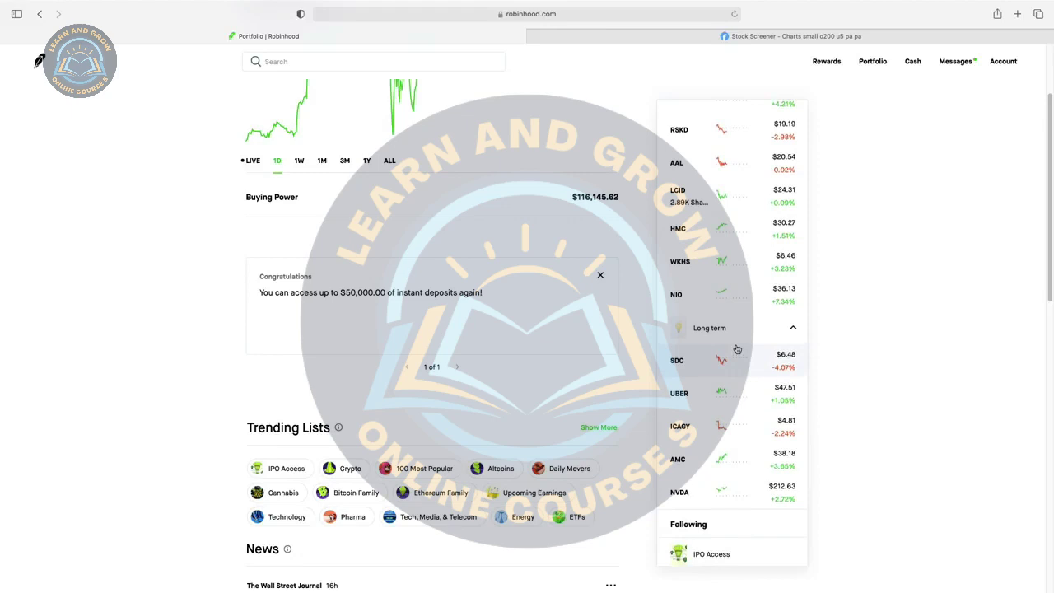
scroll(737, 350, down, 3)
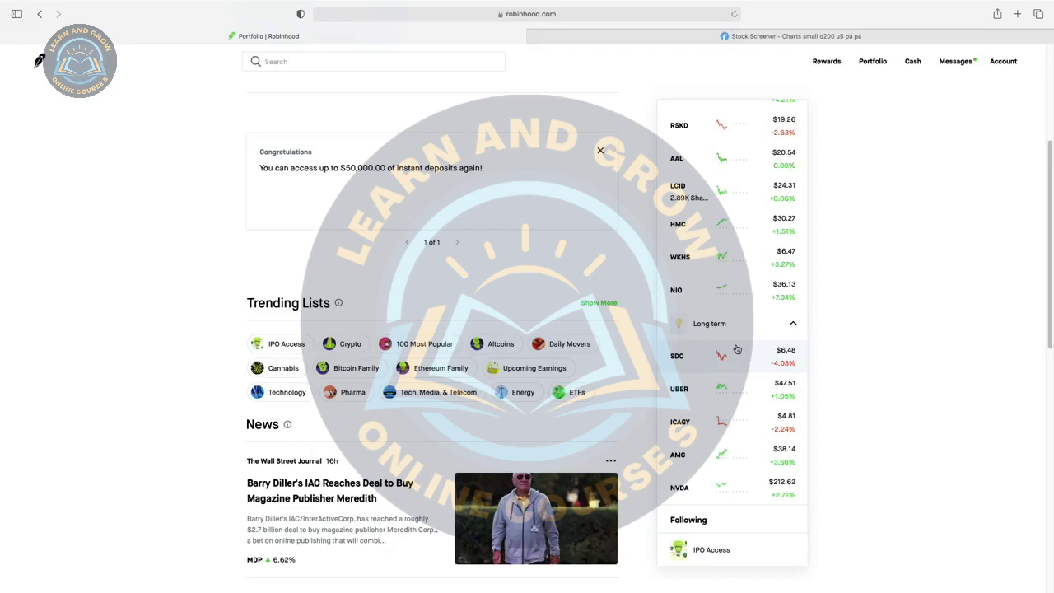
scroll(737, 349, up, 1)
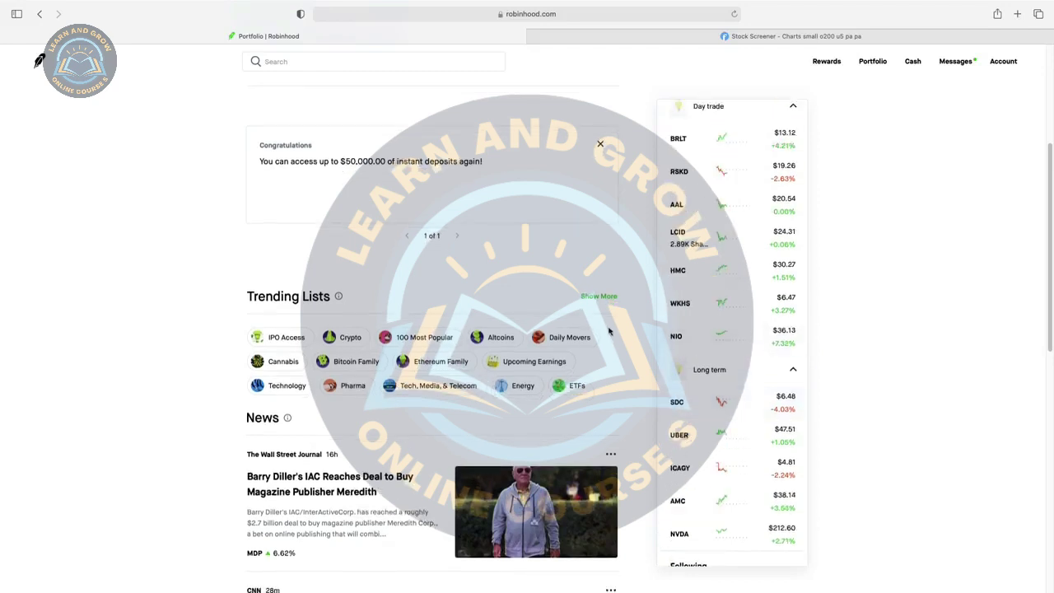
scroll(609, 331, up, 5)
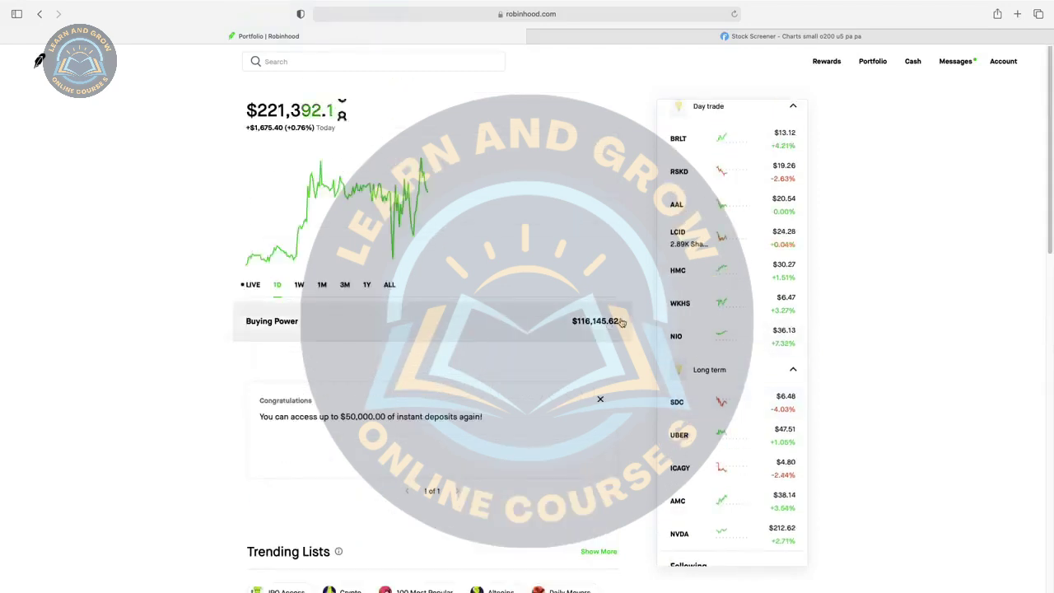
scroll(729, 299, up, 10)
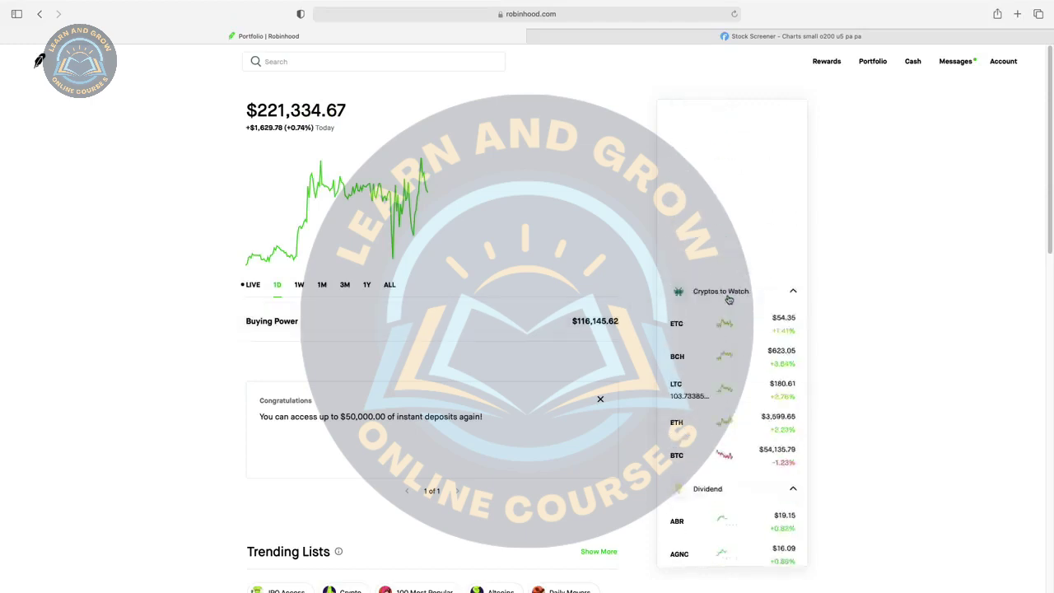
scroll(729, 299, down, 8)
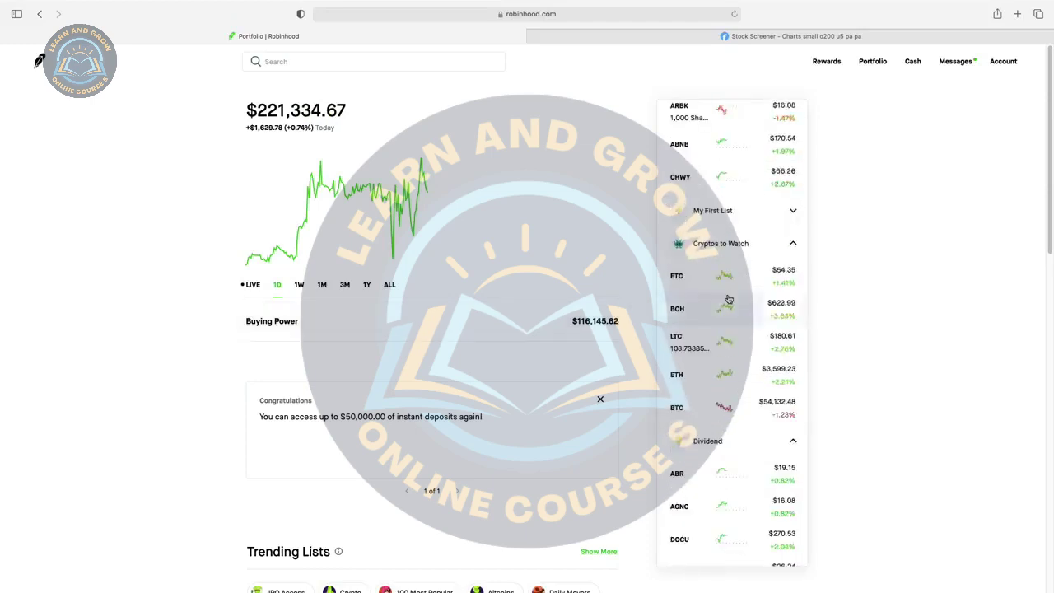
scroll(770, 206, up, 10)
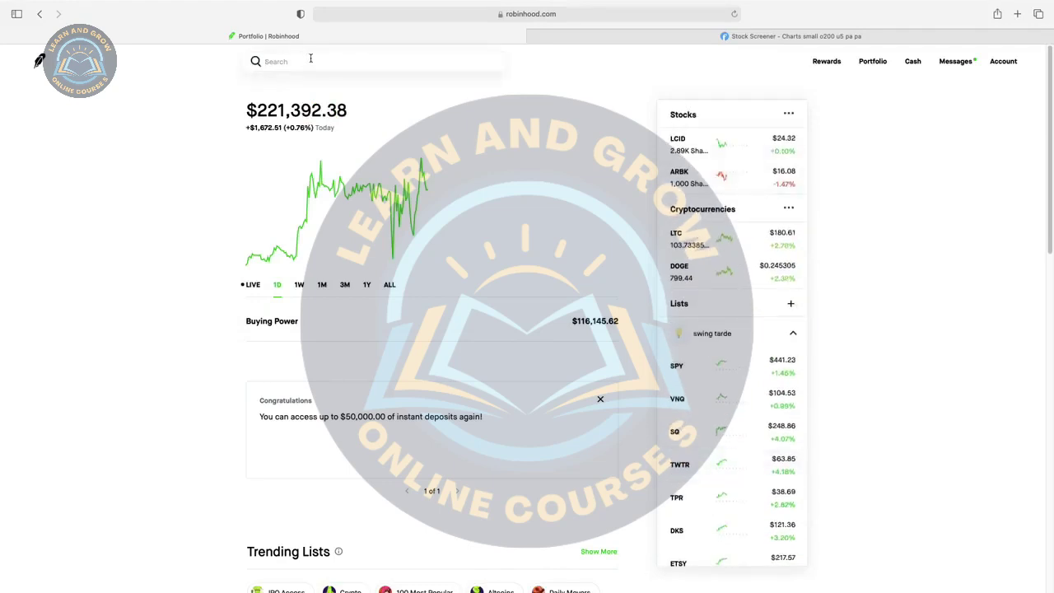
Step: Search Robinhood for "coin", dismiss the suggestions and look through the swing trade watchlist
text(coin)
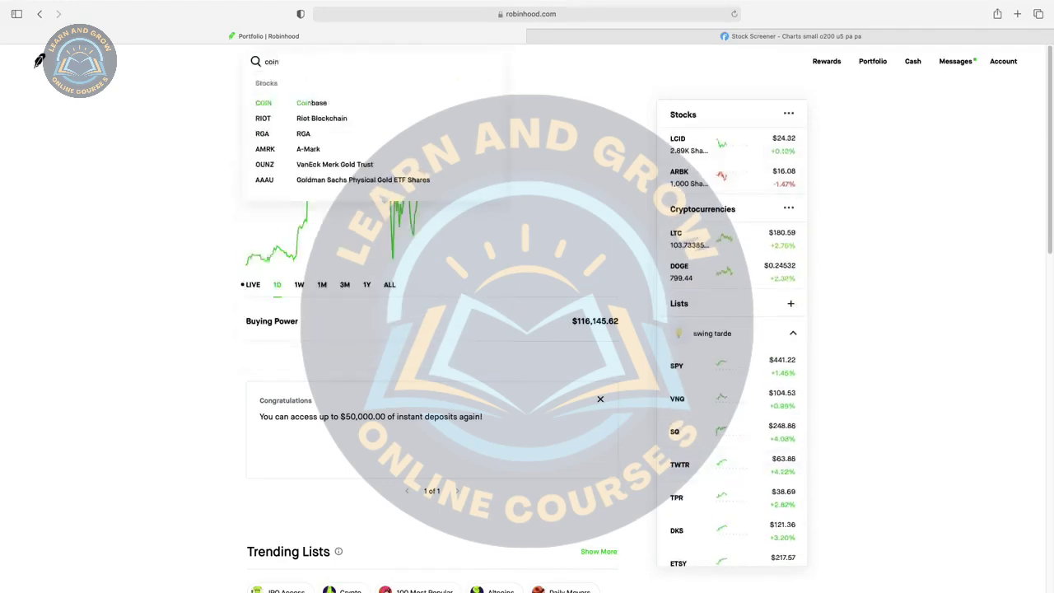
click(647, 177)
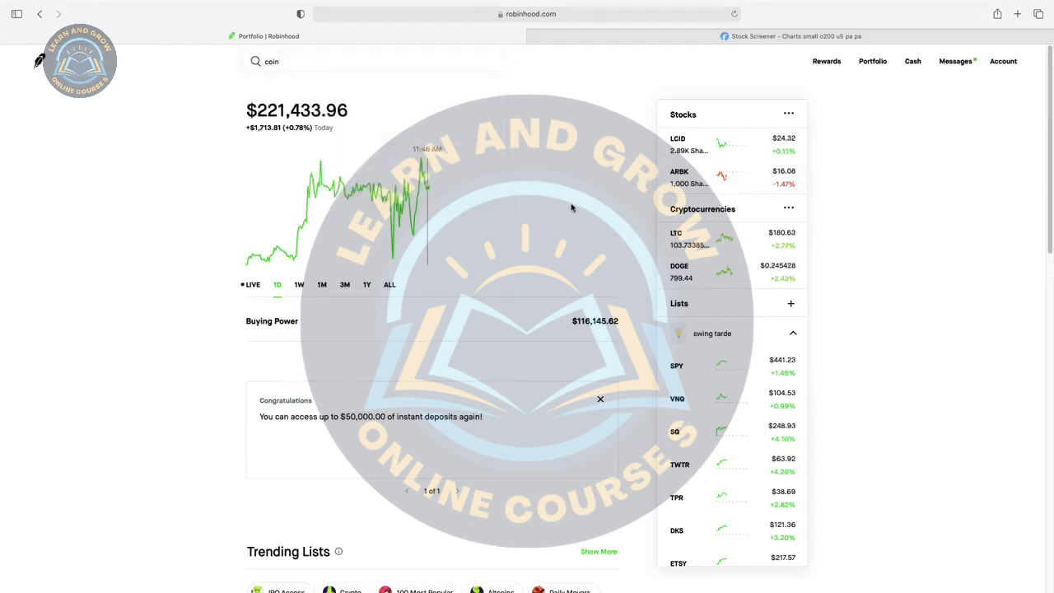
scroll(751, 329, down, 4)
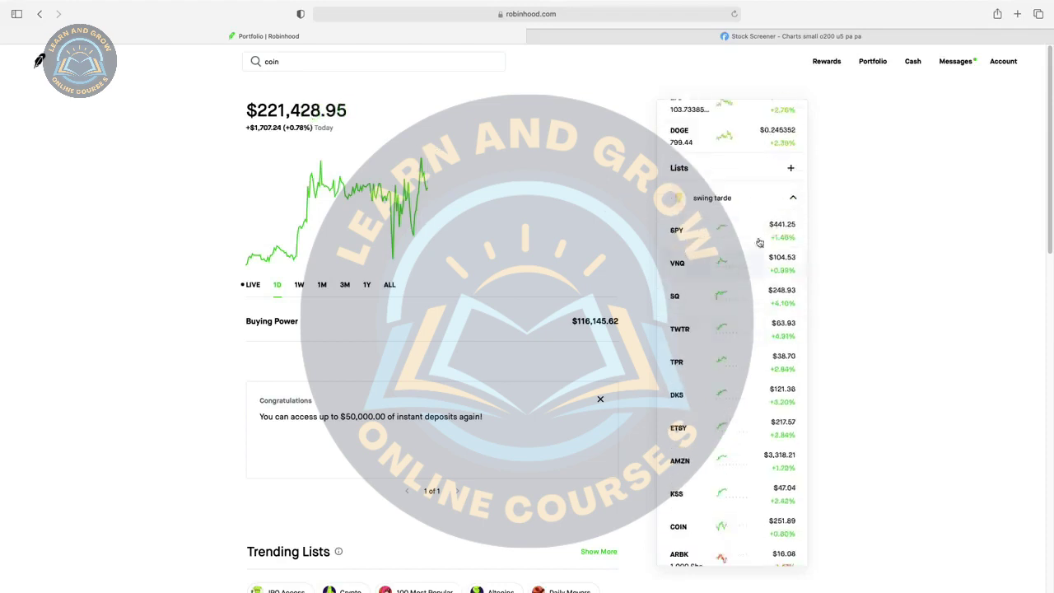
Step: Return to the Finviz screener and compare the charts of the filtered stocks, including HIVE
click(784, 37)
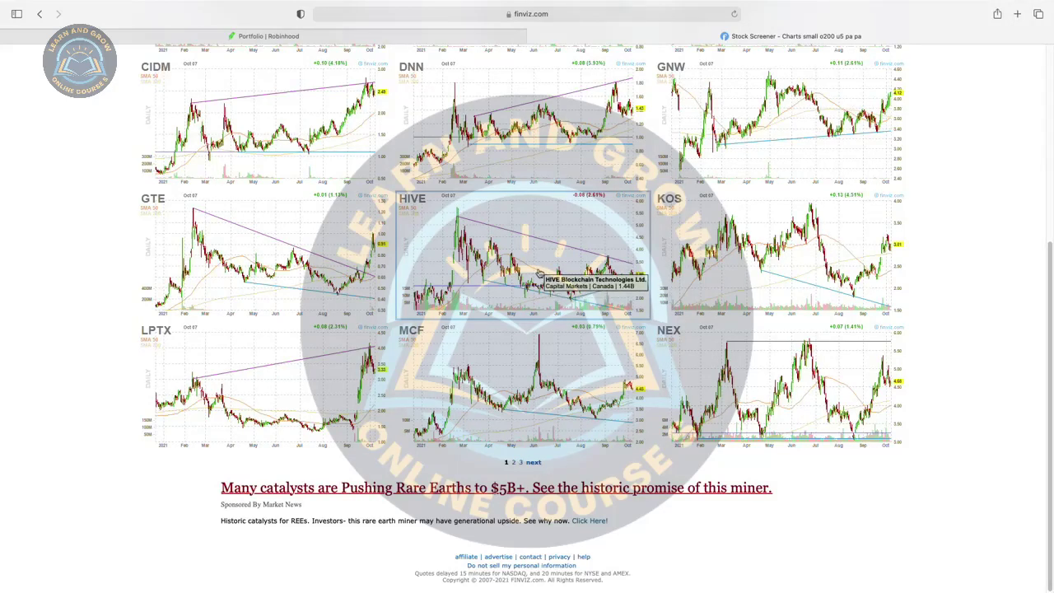
scroll(502, 378, up, 5)
scroll(502, 378, down, 5)
scroll(539, 284, up, 5)
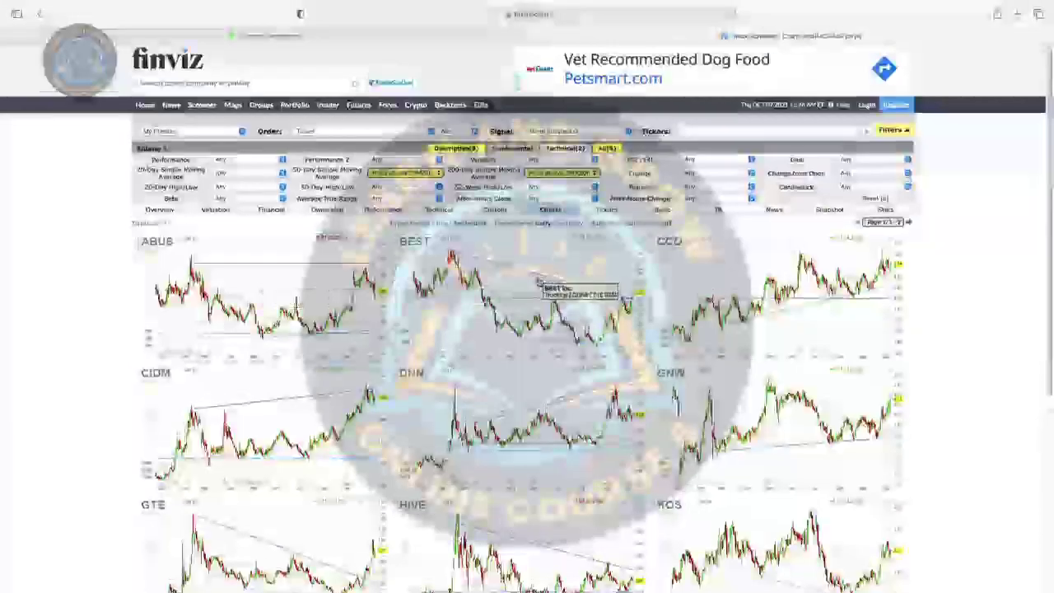
scroll(540, 284, down, 5)
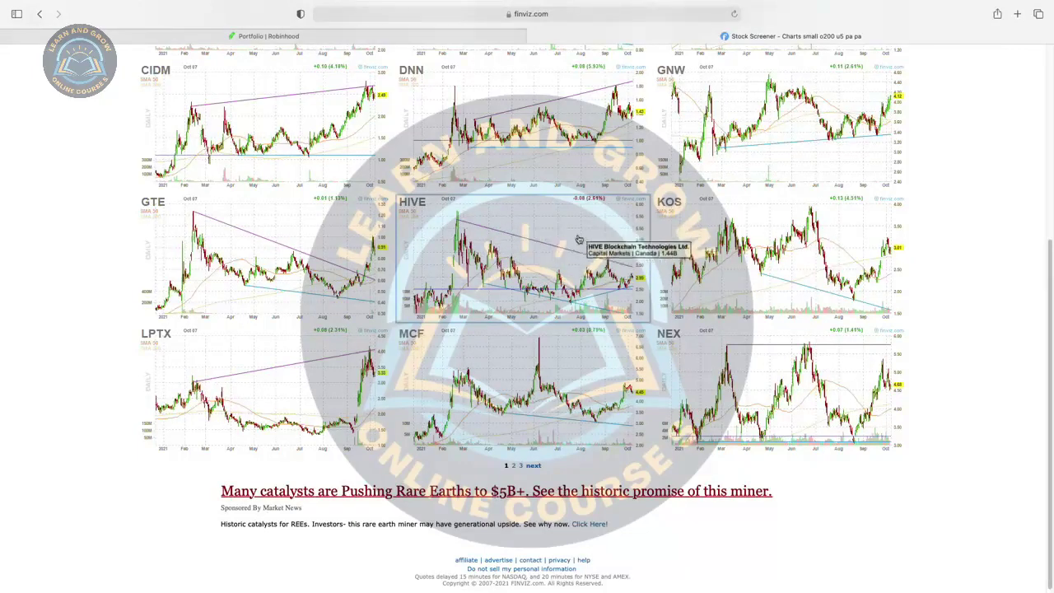
Step: Switch to Robinhood, search for "hive" and open the Hive Blockchain Technologies stock page
click(280, 36)
key(BackSpace)
key(BackSpace)
key(BackSpace)
key(BackSpace)
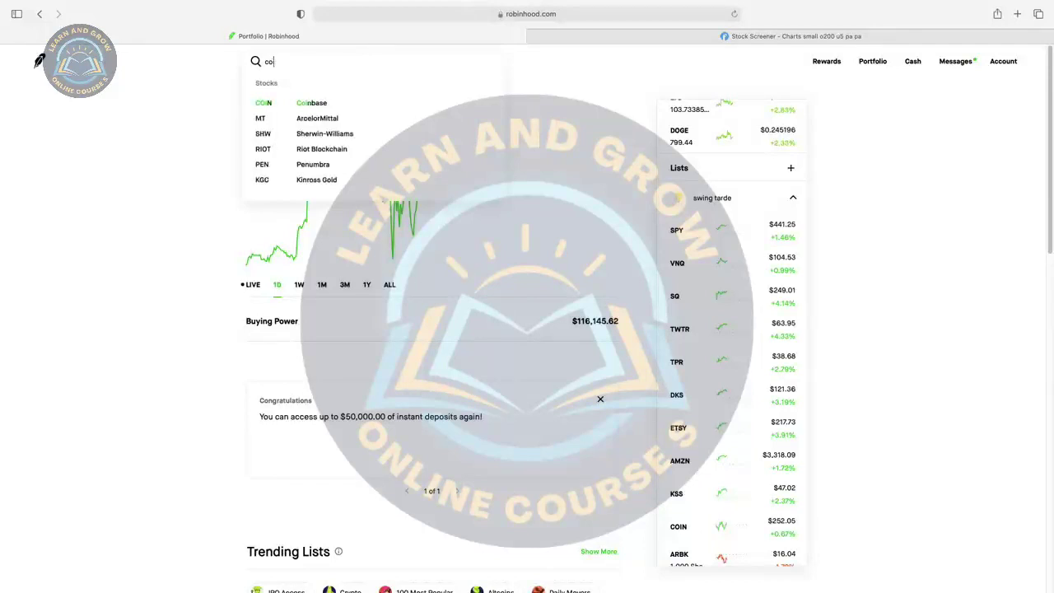
text(hive)
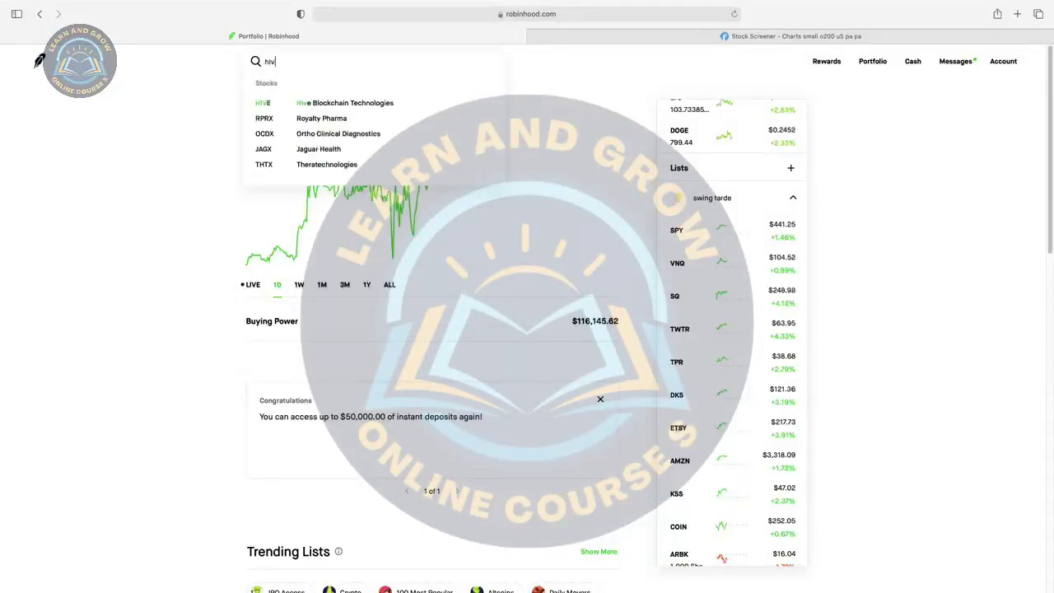
click(307, 104)
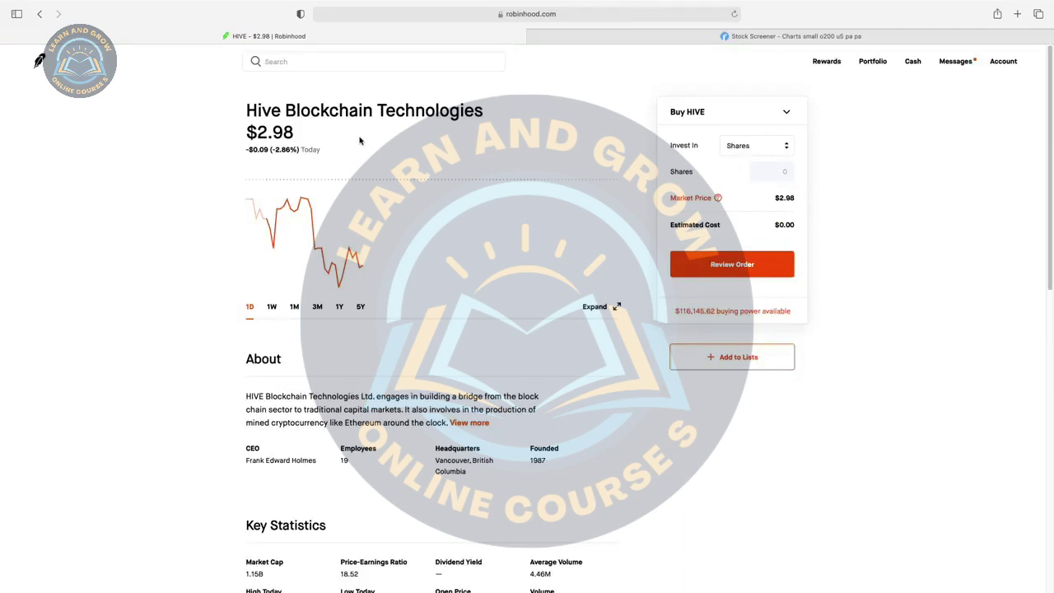
Step: Review the company description, key statistics and earnings on the Hive Blockchain Technologies page
scroll(359, 140, down, 5)
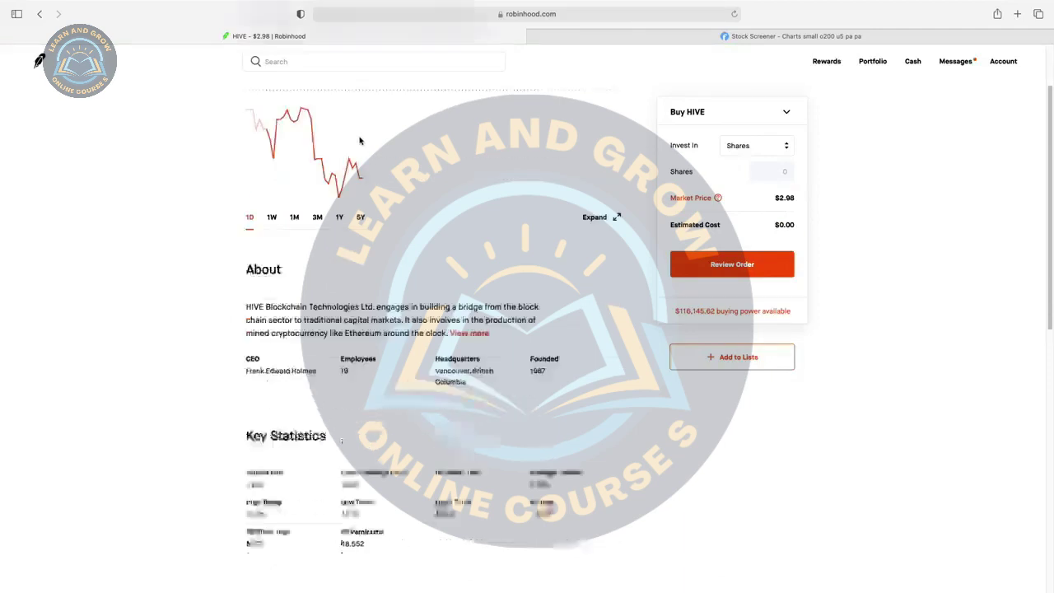
scroll(359, 139, up, 1)
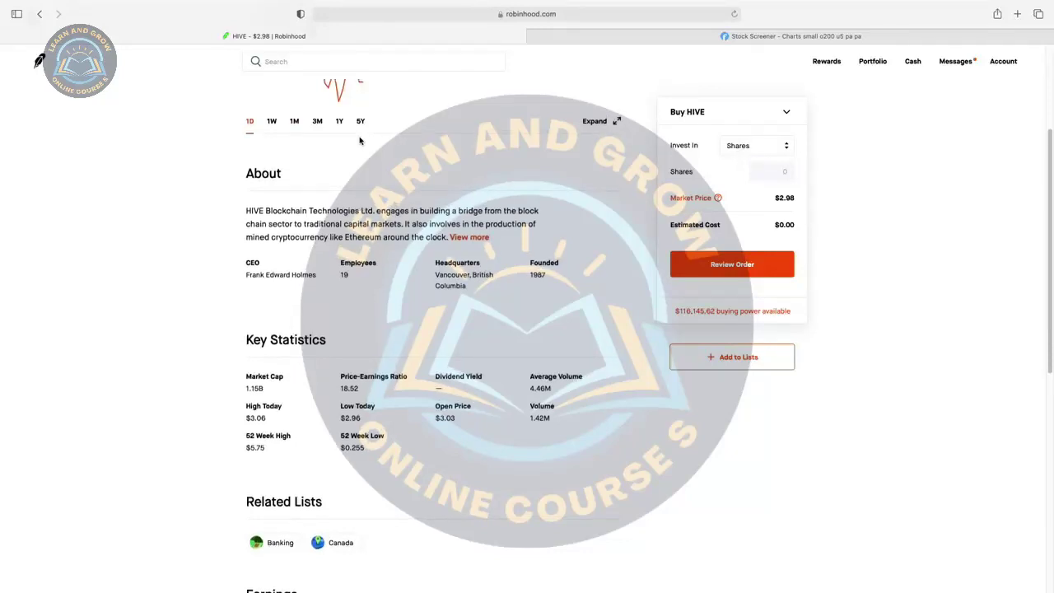
scroll(373, 143, down, 5)
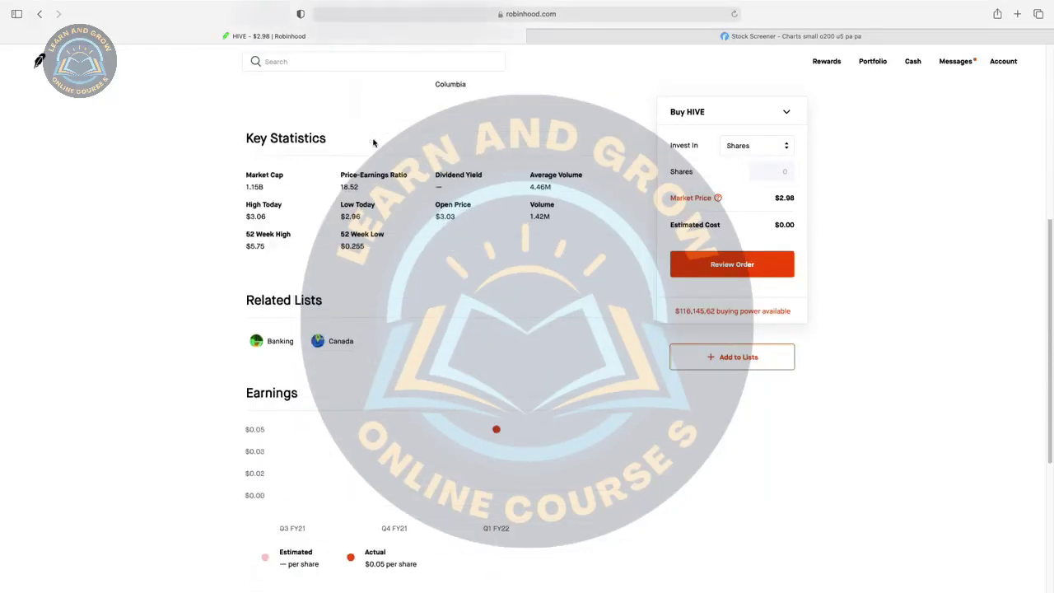
scroll(373, 144, up, 10)
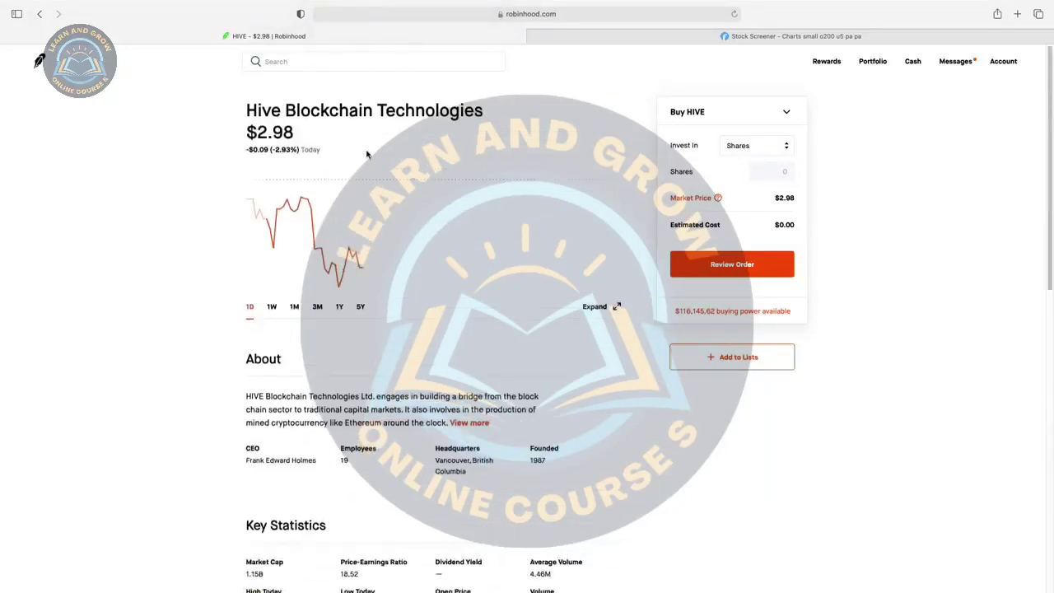
Step: View HIVE's price chart over one week, one month and three months
click(279, 308)
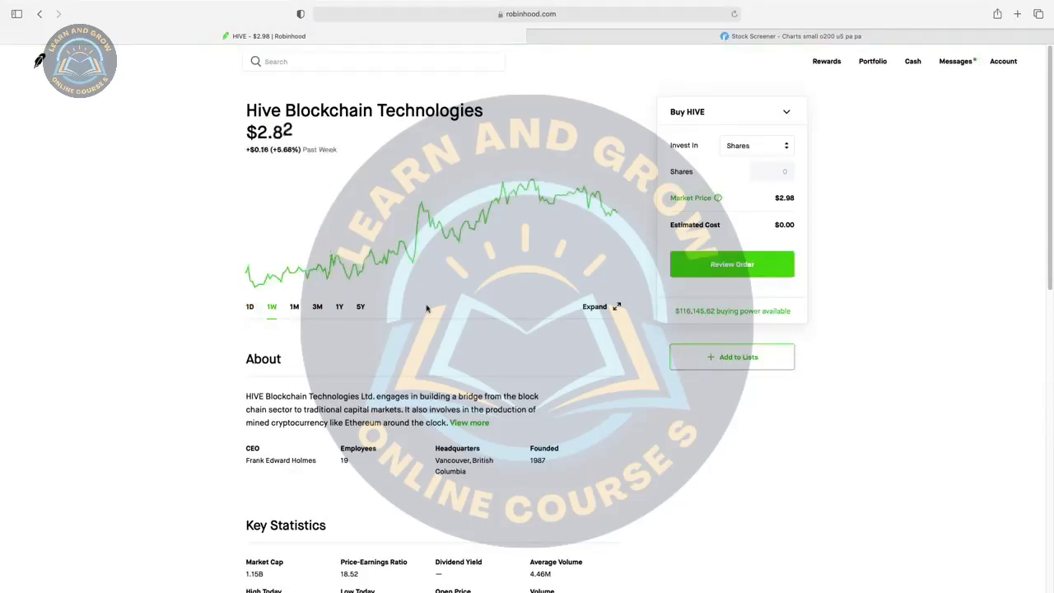
click(294, 308)
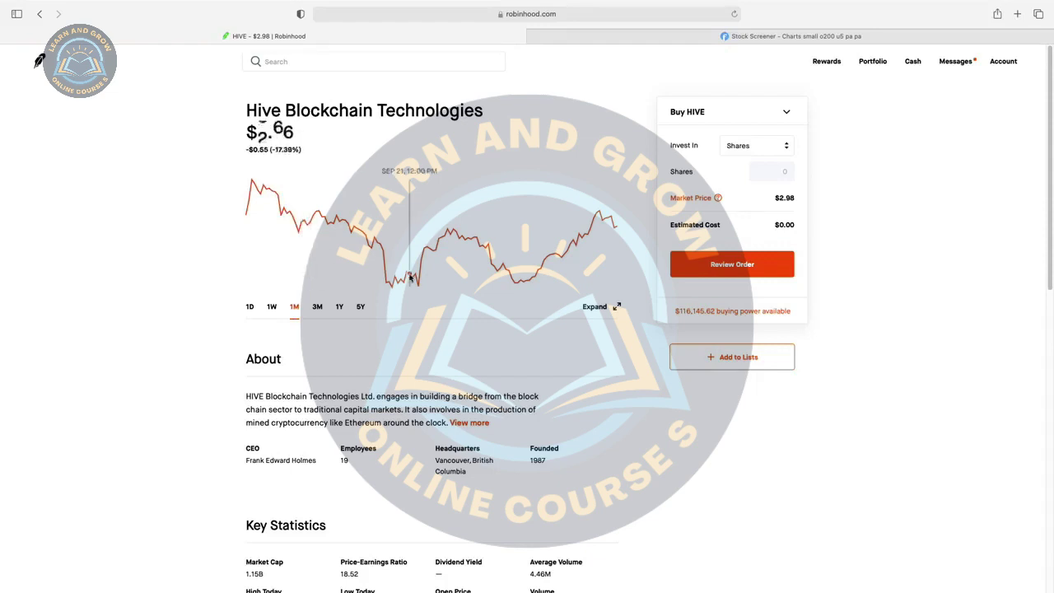
click(319, 311)
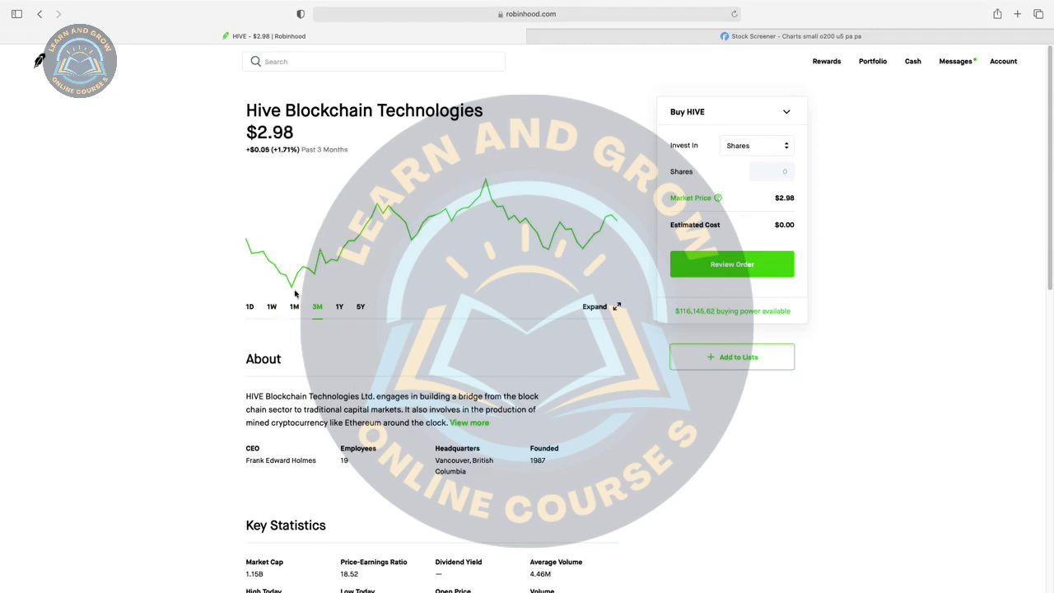
Step: Expand the HIVE chart to the full candlestick view and examine it over one week, ending on the one-month range
click(614, 306)
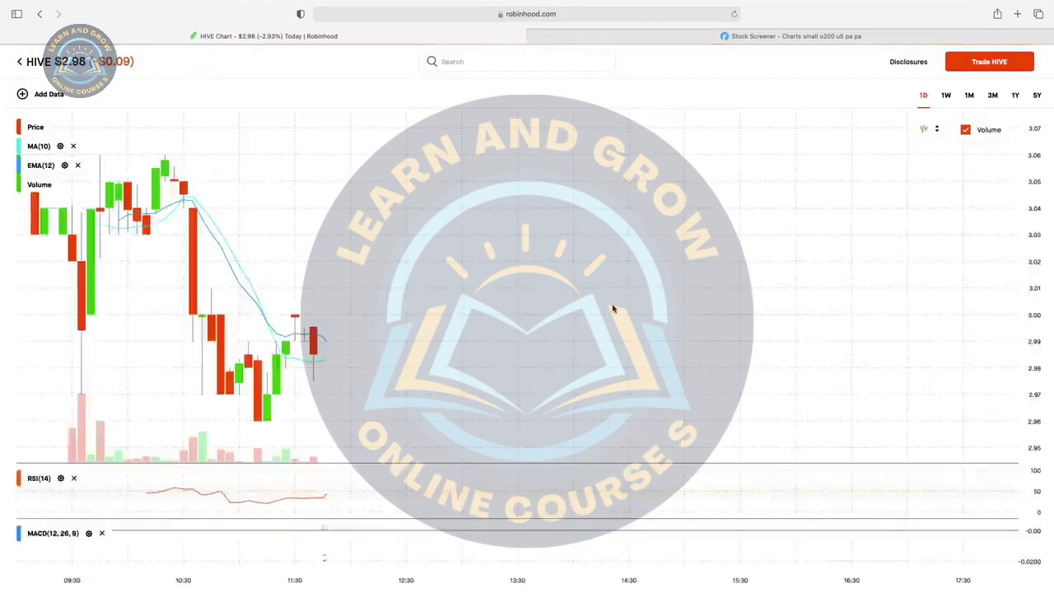
click(946, 96)
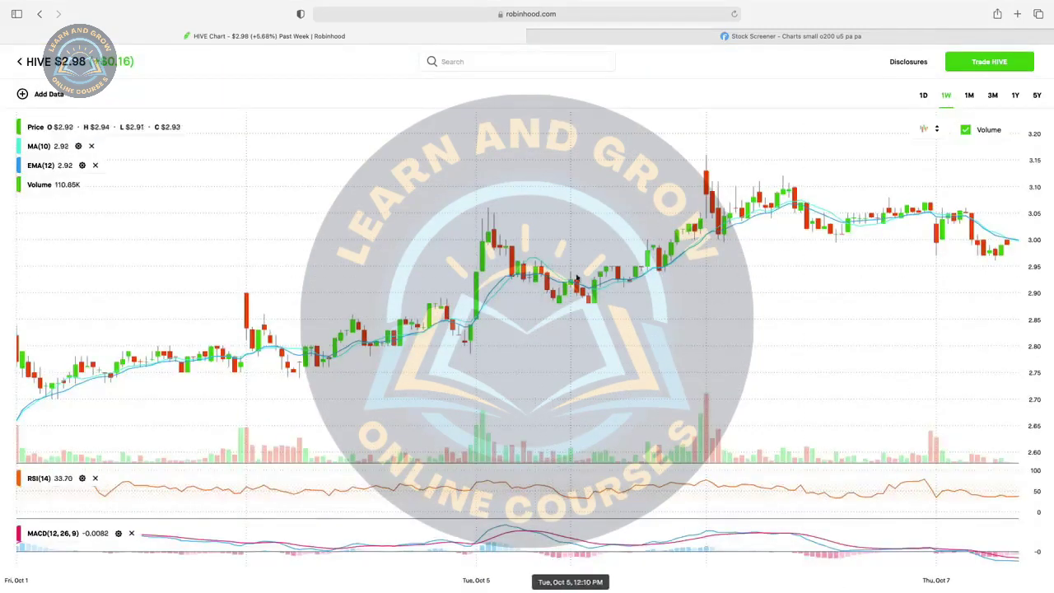
click(970, 96)
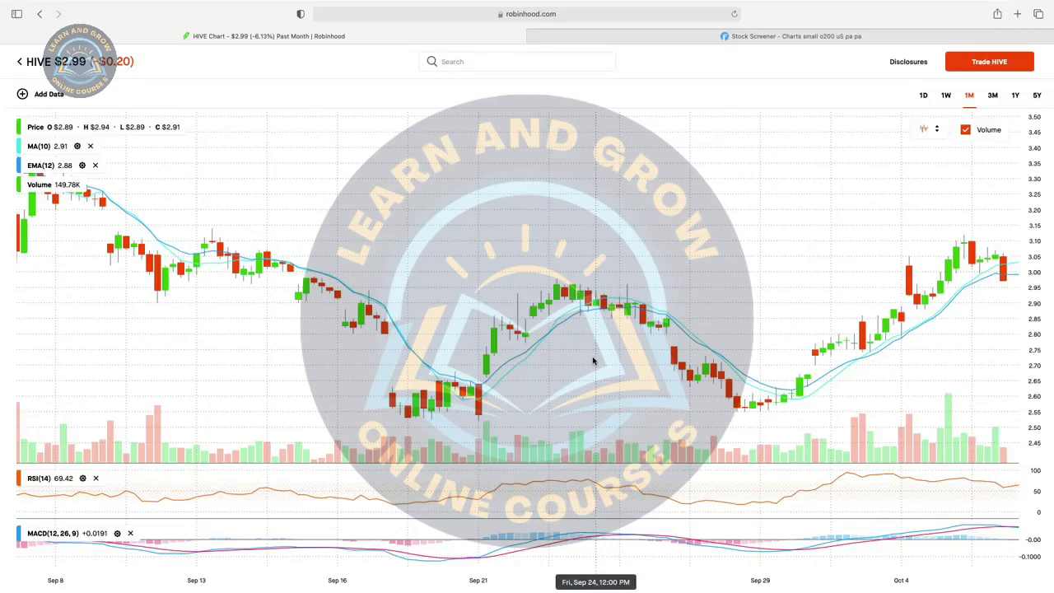
Step: Switch to the Finviz screener and review the charts of the screened small-cap stocks
click(754, 38)
scroll(610, 247, up, 5)
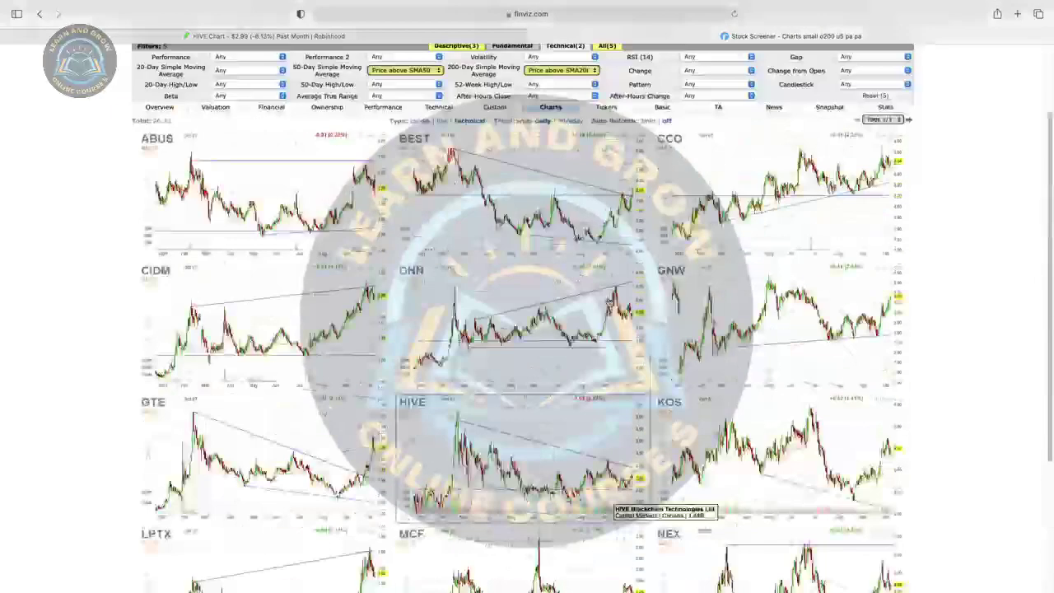
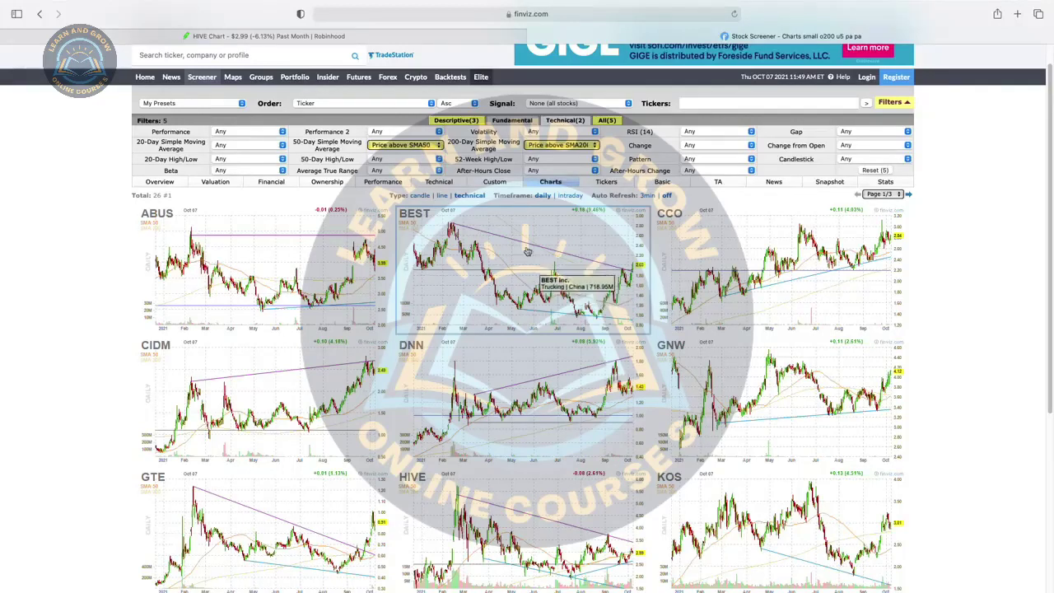
Step: Switch back to Robinhood, return to the portfolio page and open Ethereum (ETH) from the watchlists
click(345, 36)
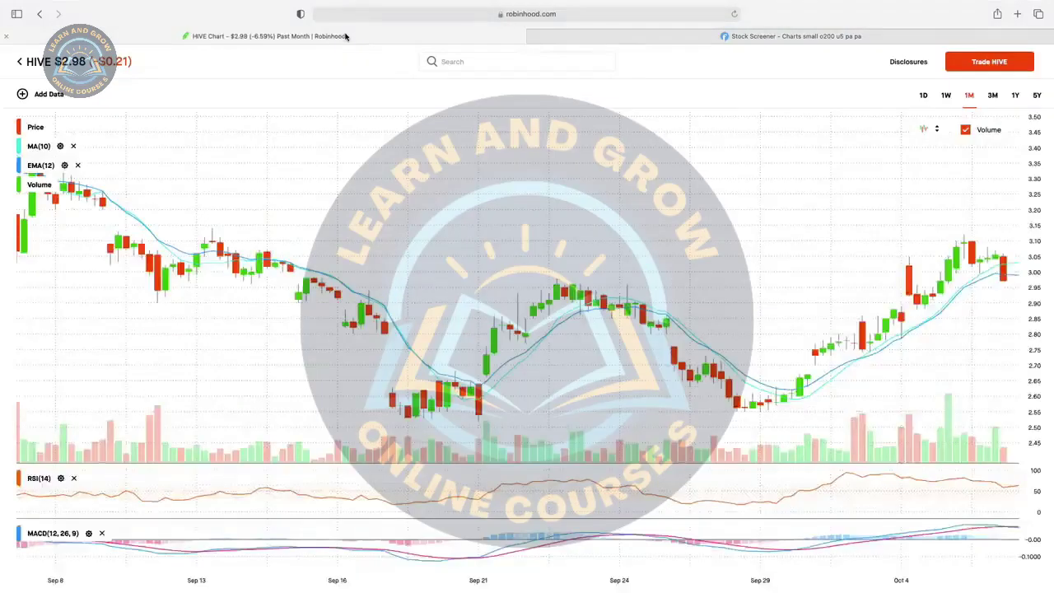
click(35, 14)
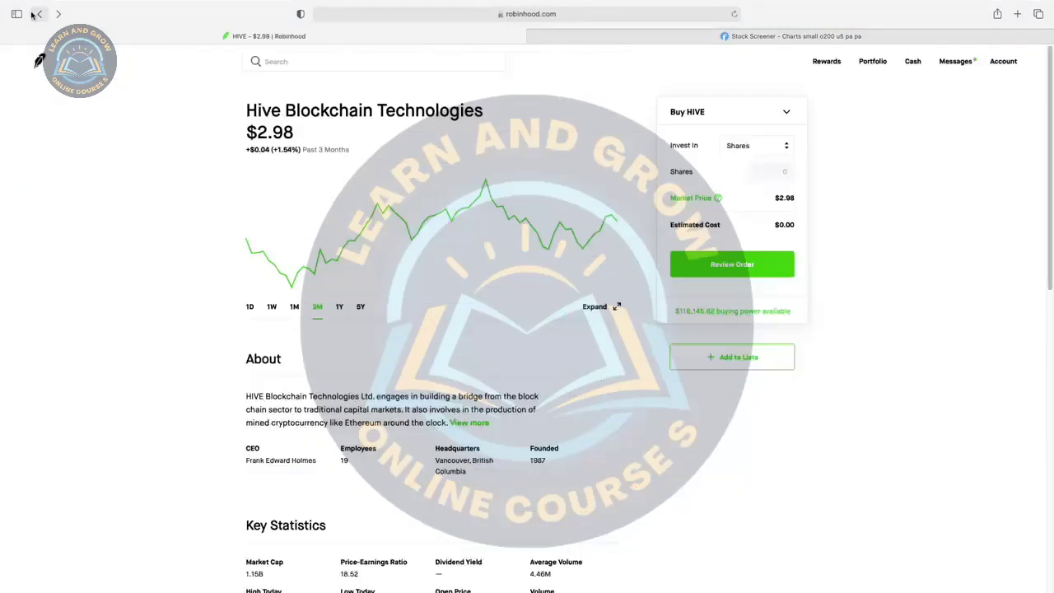
click(37, 14)
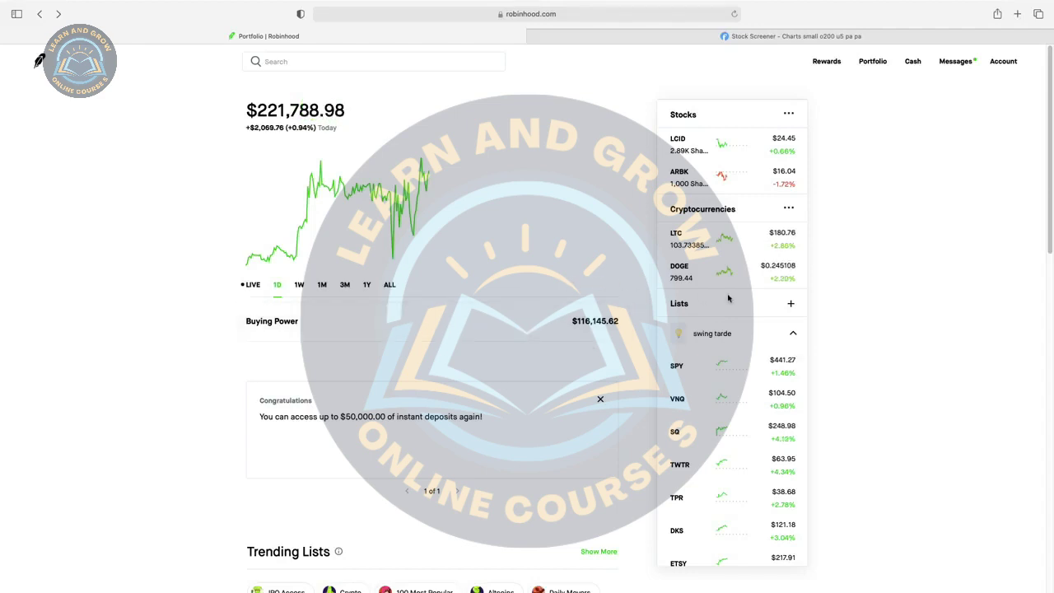
scroll(717, 313, down, 10)
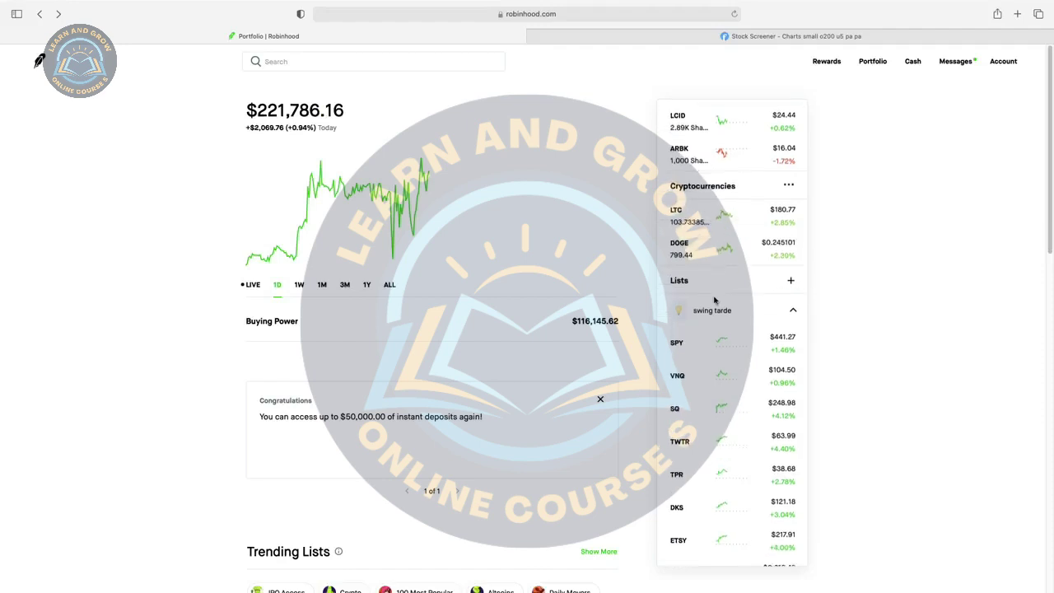
scroll(713, 300, down, 3)
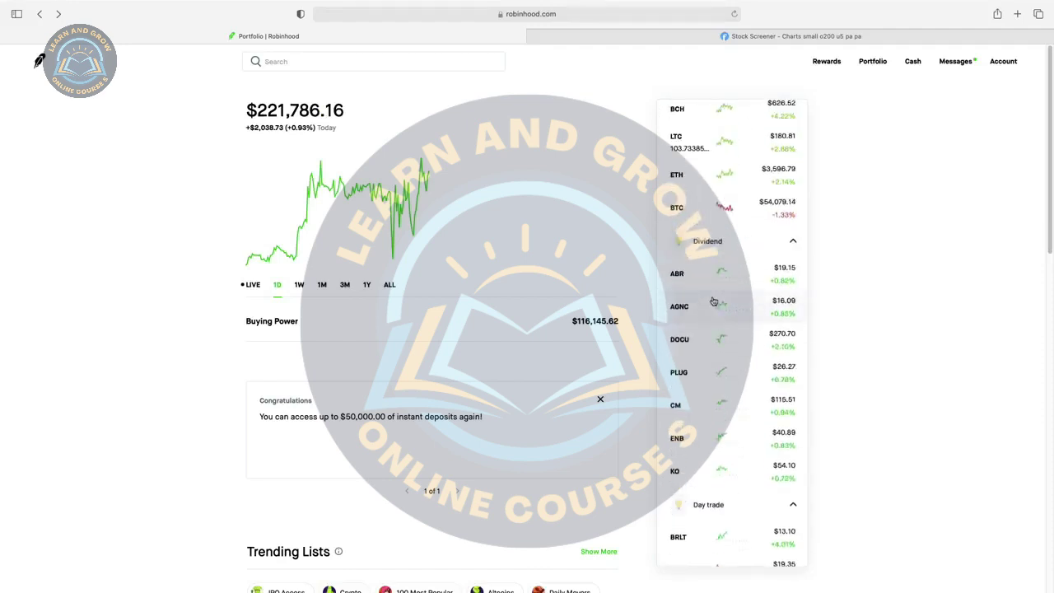
scroll(713, 300, up, 1)
click(702, 204)
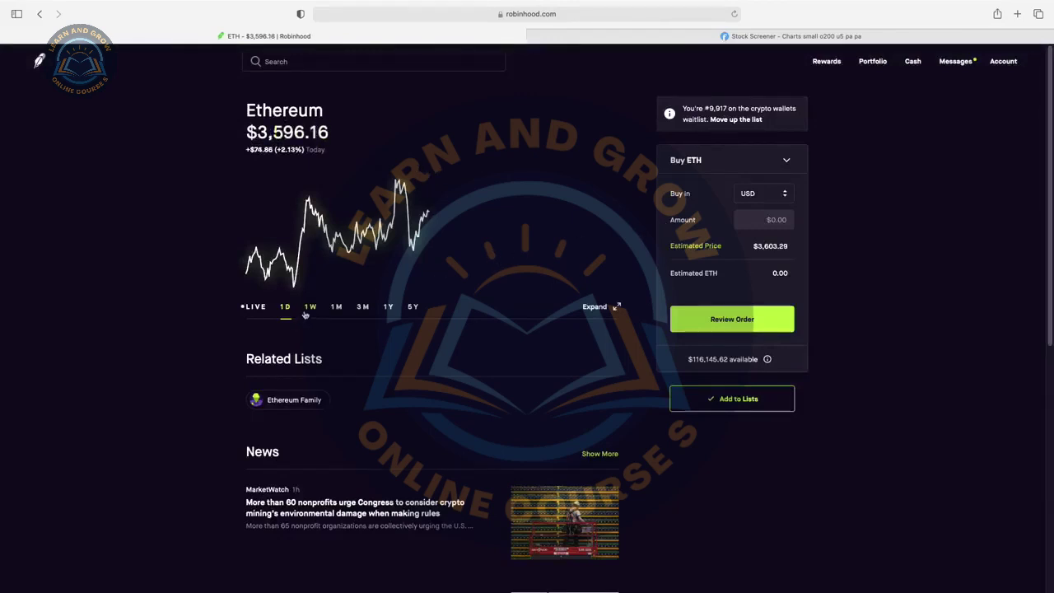
Step: Expand Ethereum's one-week chart to the full candlestick view and examine it over one week, one day and live
click(307, 311)
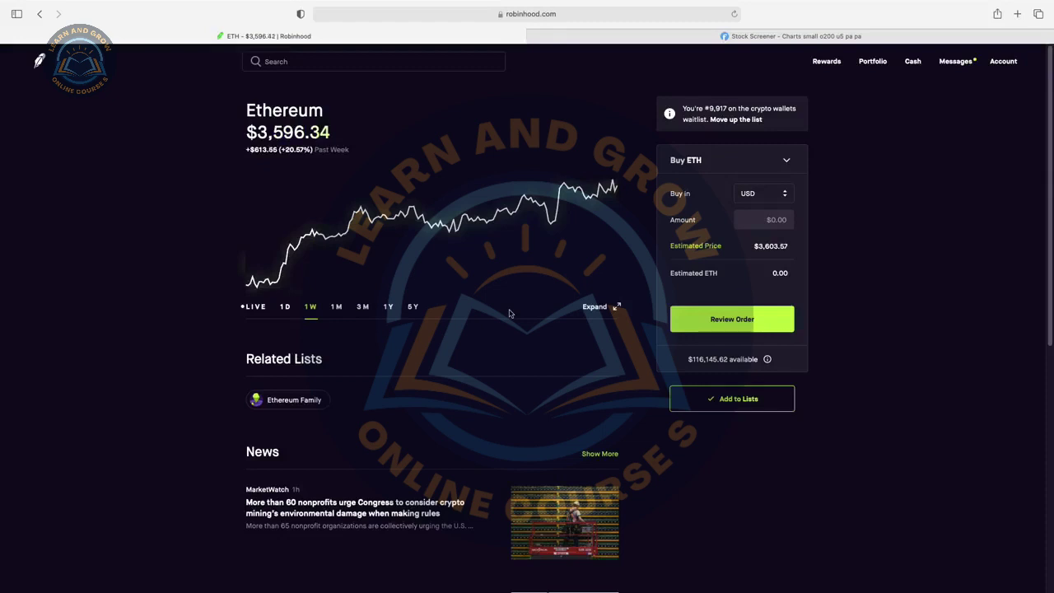
click(610, 308)
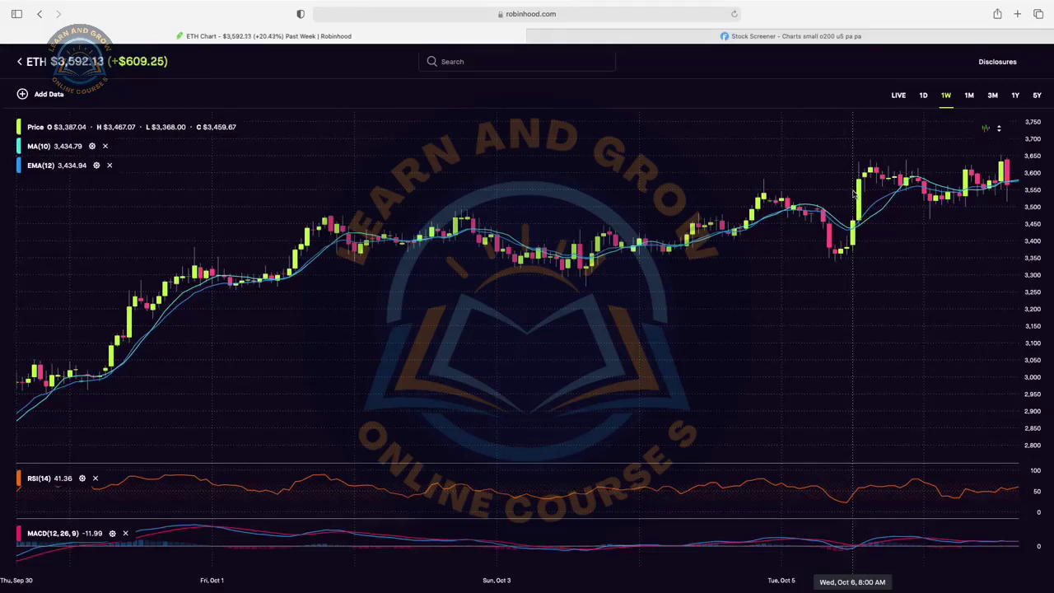
click(923, 96)
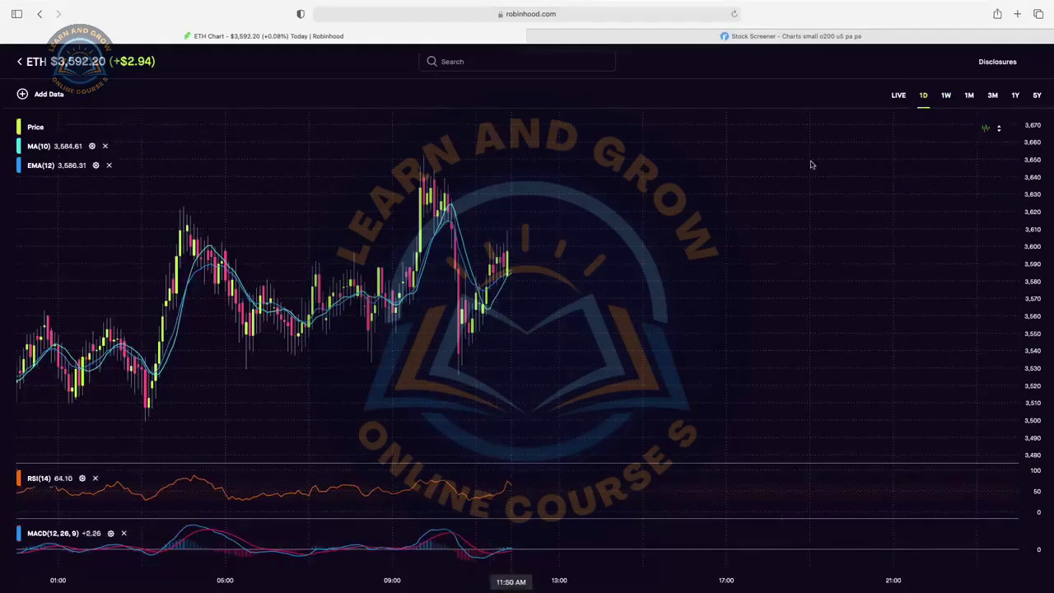
click(896, 95)
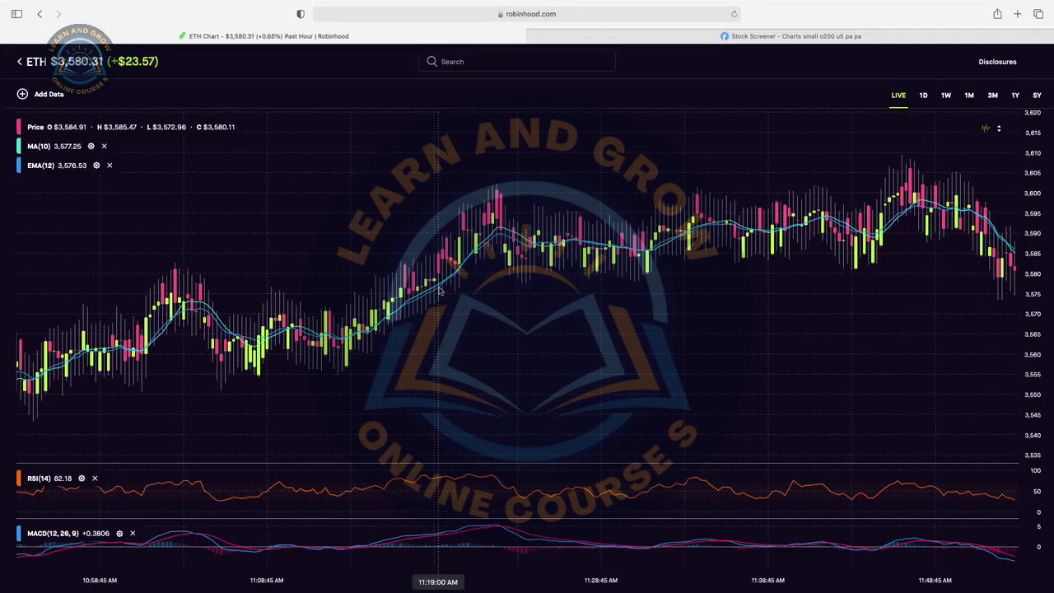
Step: Switch to the Finviz screener and display its fundamental filters, dismissing the advertisement
click(728, 35)
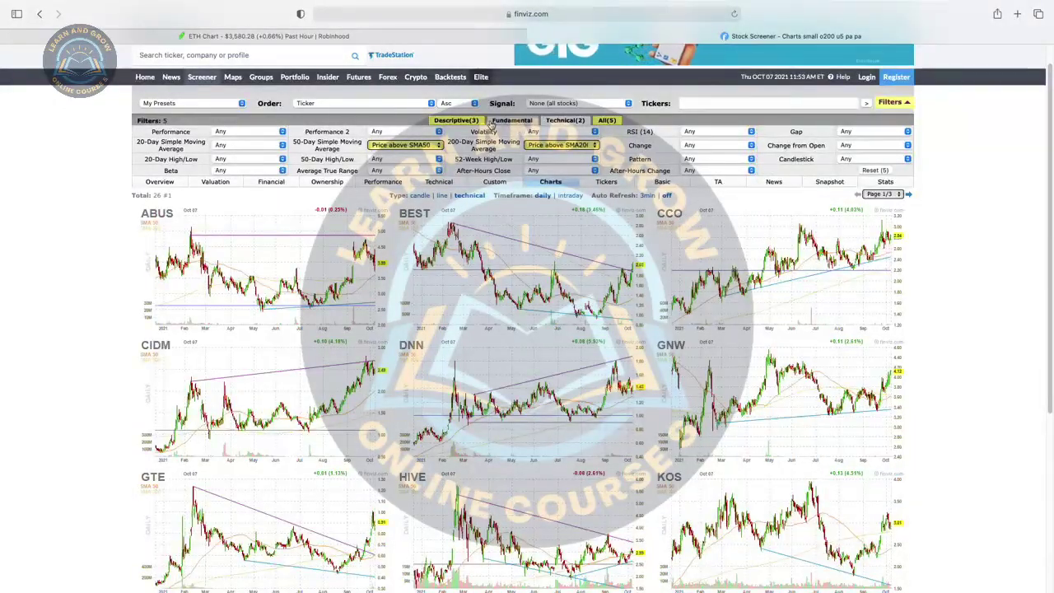
click(492, 122)
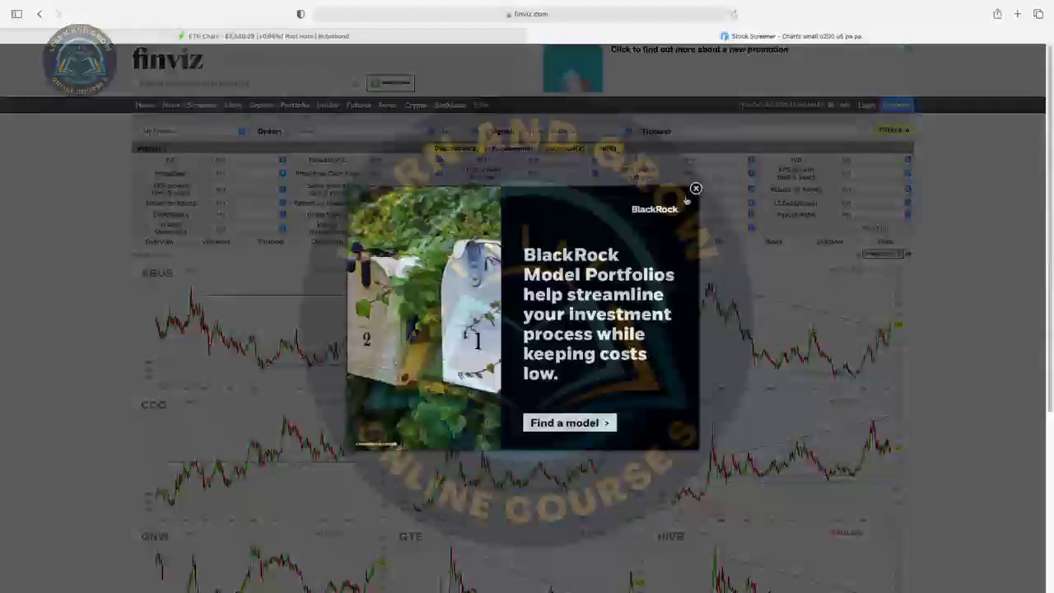
click(694, 189)
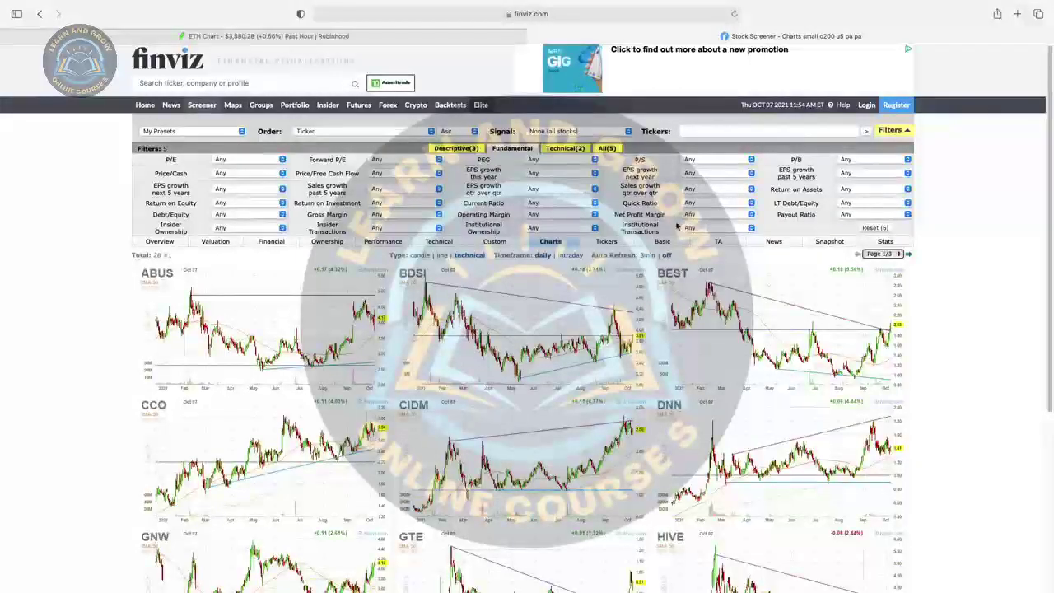